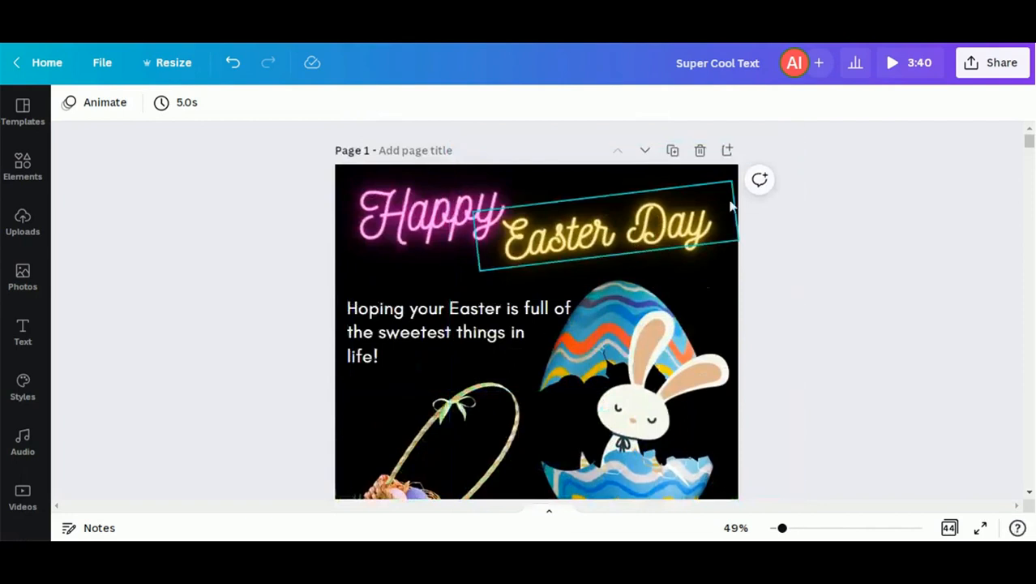
Step: Add a blank page and move it to the front of the design as Page 1
{"action": "left_click", "coordinate": [727, 150]}
{"action": "left_click", "coordinate": [617, 153]}
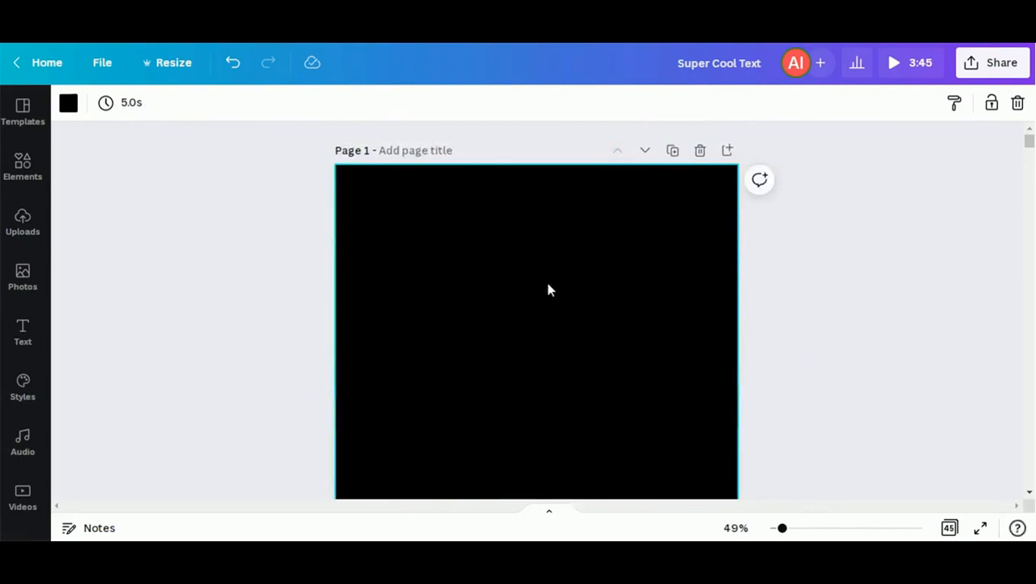
Step: Search the templates for easter and apply the black Happy Easter day template with the egg basket on grass to Page 1
{"action": "left_click", "coordinate": [24, 109]}
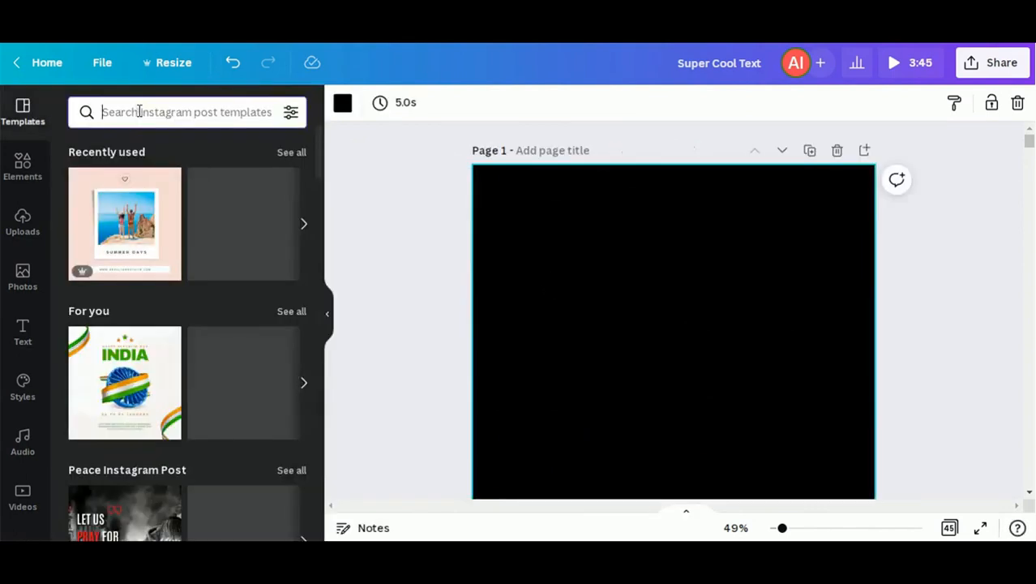
{"action": "left_click", "coordinate": [139, 111]}
{"action": "type", "text": "eas"}
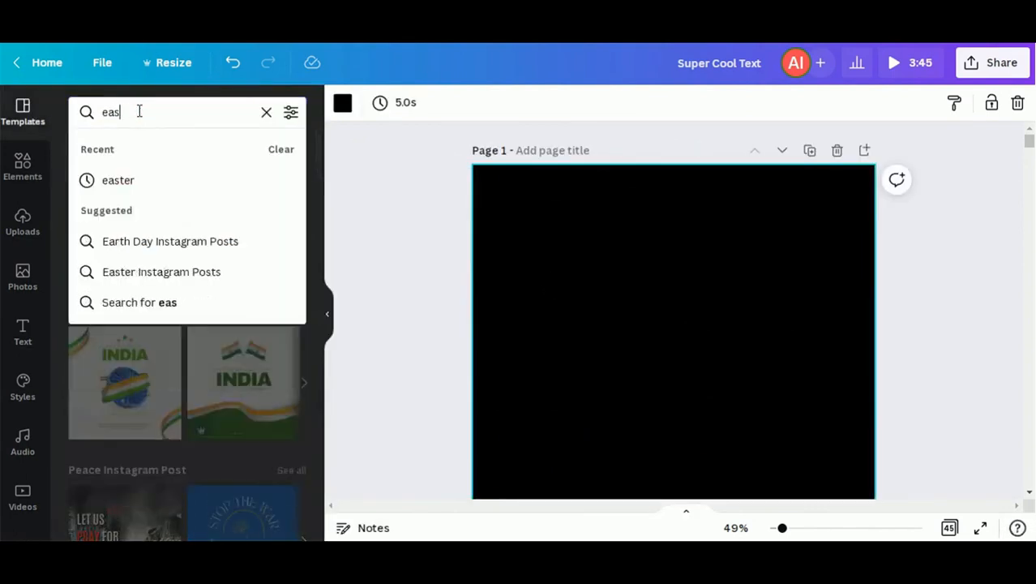
{"action": "type", "text": "ter"}
{"action": "key", "text": "Return"}
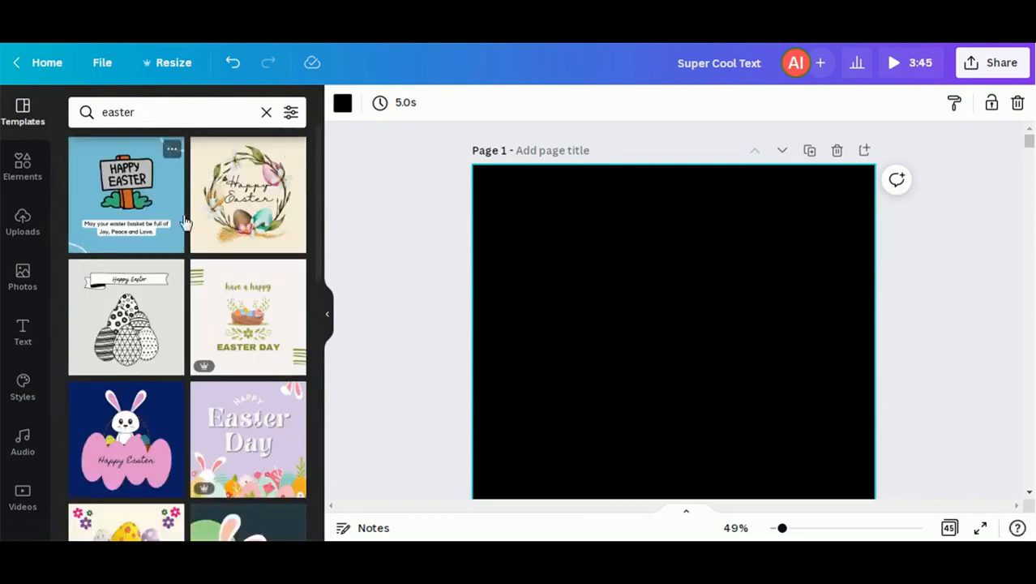
{"action": "scroll", "coordinate": [165, 375], "scroll_direction": "down", "scroll_amount": 5}
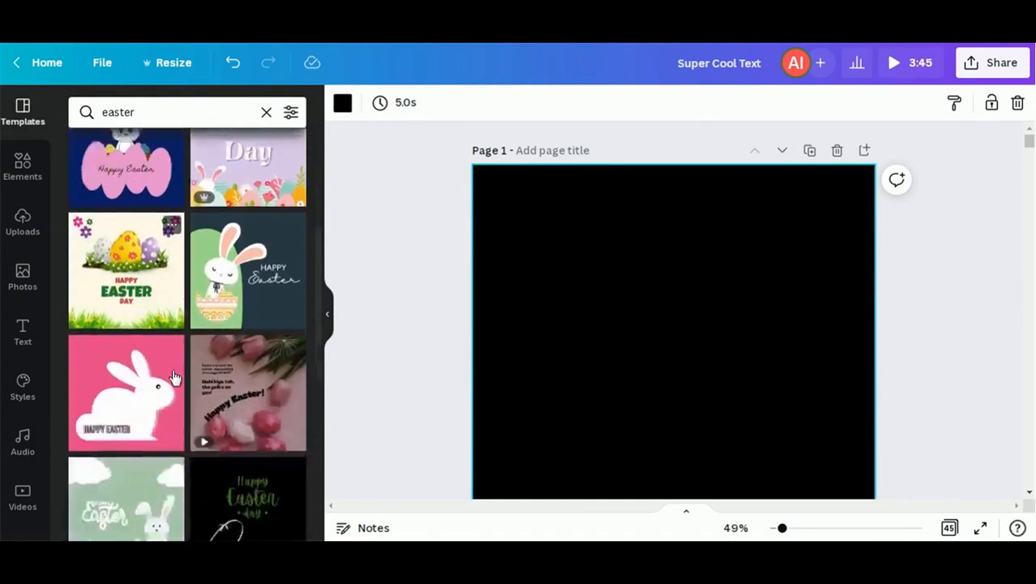
{"action": "scroll", "coordinate": [171, 440], "scroll_direction": "down", "scroll_amount": 2}
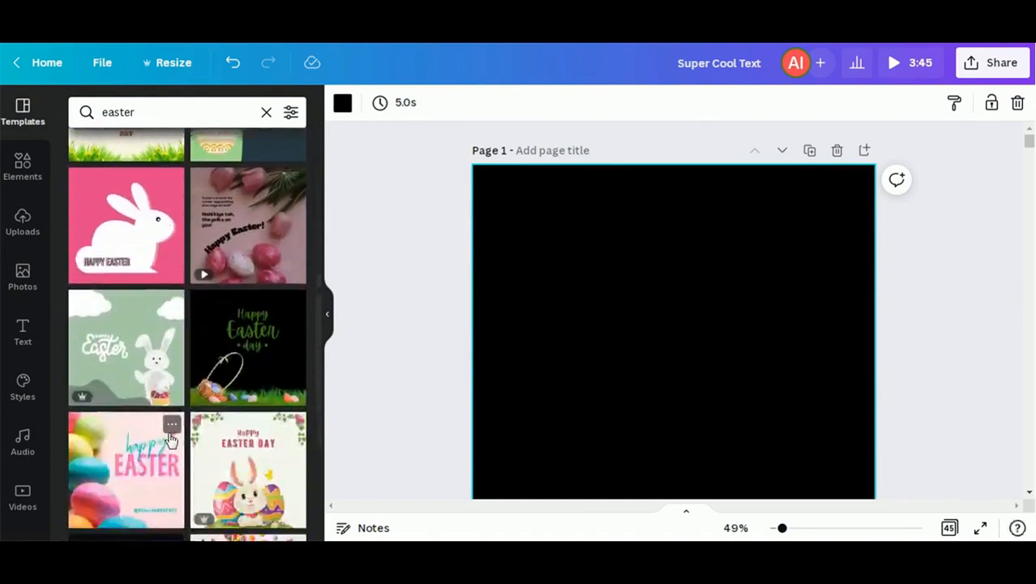
{"action": "left_click", "coordinate": [255, 378]}
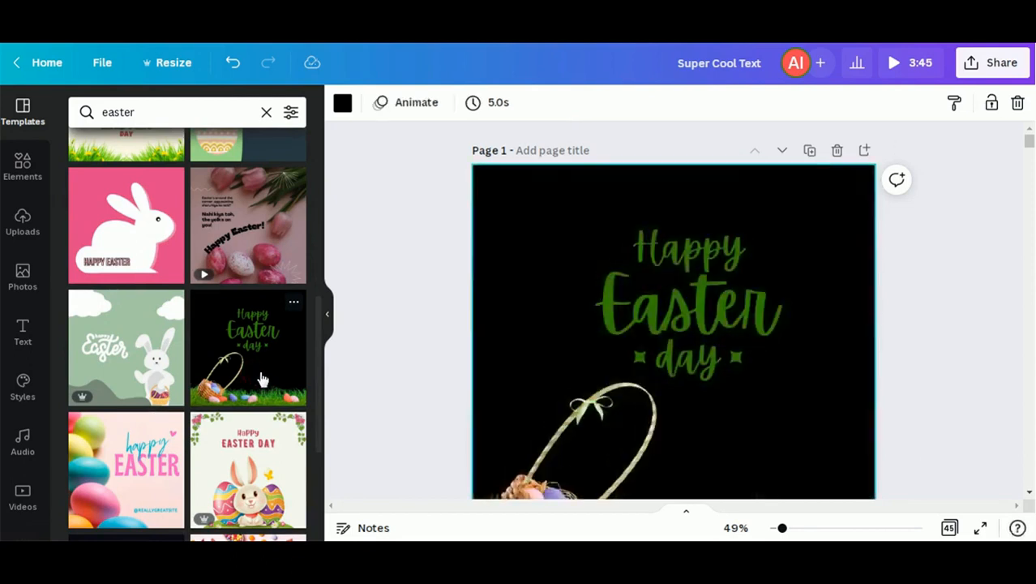
{"action": "left_click", "coordinate": [332, 314]}
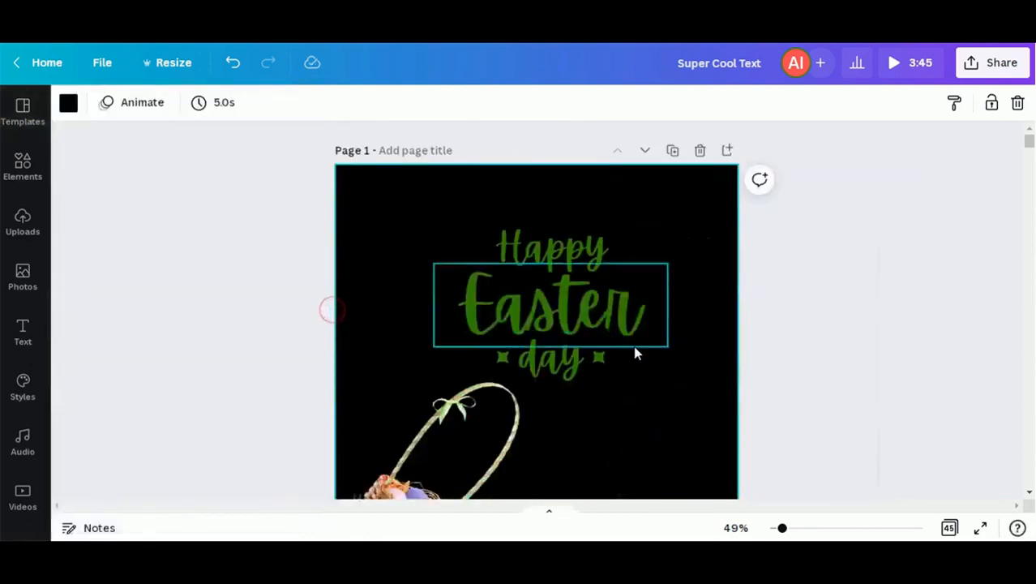
Step: Delete the words Happy, Easter and day and both green star ornaments from Page 1
{"action": "scroll", "coordinate": [633, 345], "scroll_direction": "down", "scroll_amount": 1}
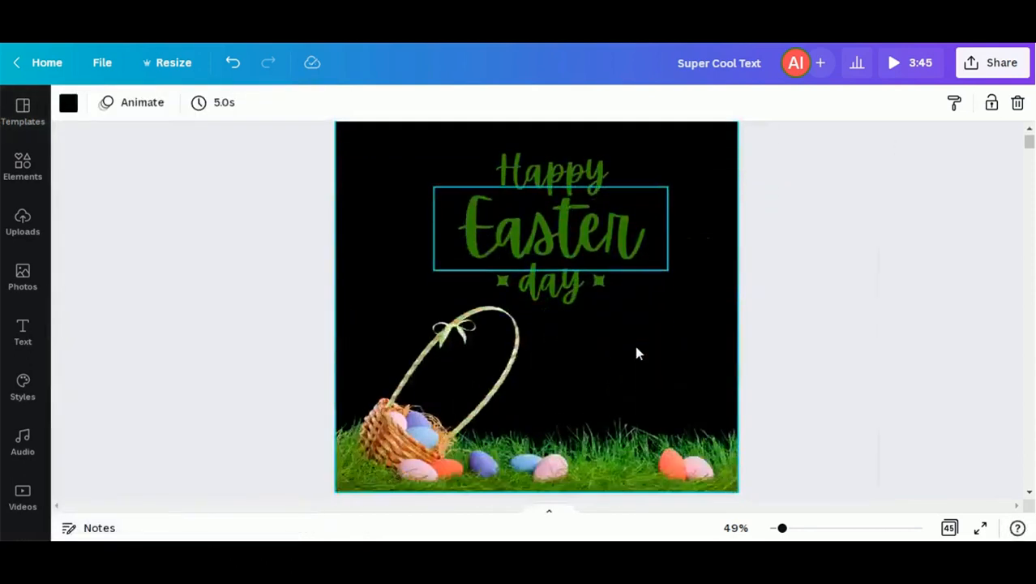
{"action": "left_click", "coordinate": [561, 173]}
{"action": "key", "text": "Delete"}
{"action": "left_click", "coordinate": [555, 231]}
{"action": "key", "text": "Delete"}
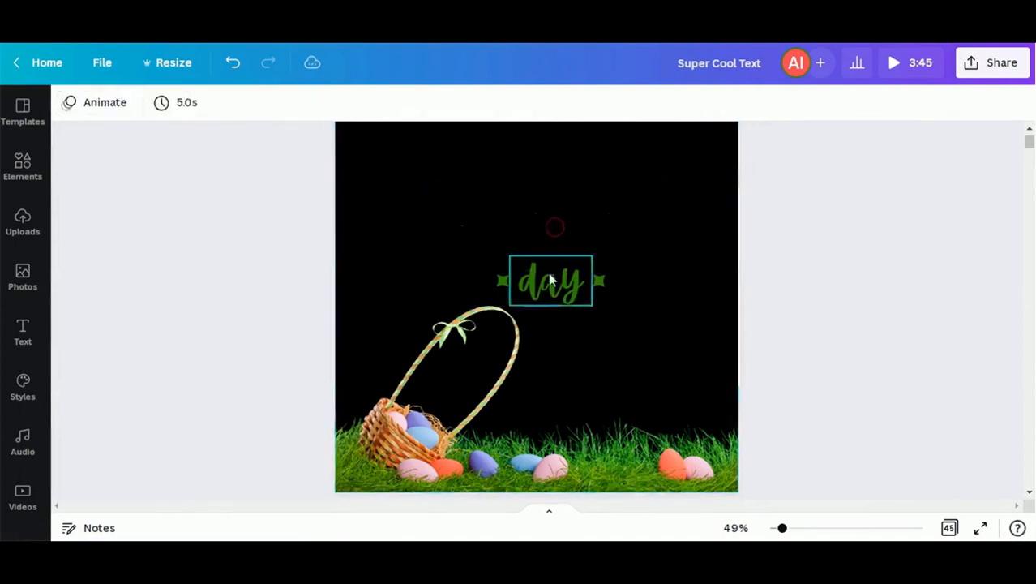
{"action": "left_click", "coordinate": [548, 279]}
{"action": "key", "text": "Delete"}
{"action": "left_click", "coordinate": [597, 280]}
{"action": "key", "text": "Delete"}
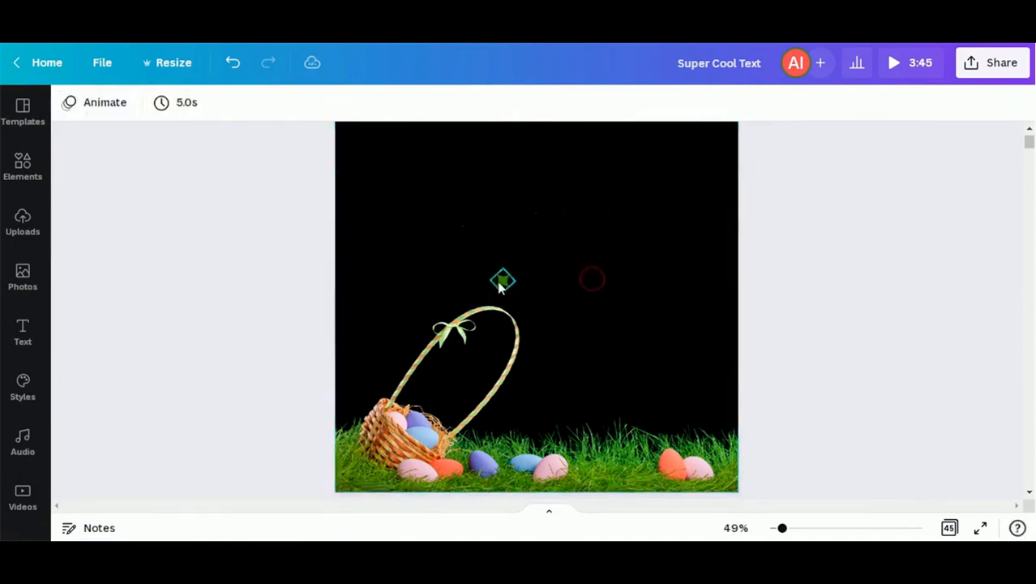
{"action": "left_click", "coordinate": [502, 281]}
{"action": "key", "text": "Delete"}
Step: Copy the two broken eggshell halves from Page 3 and paste them onto Page 1
{"action": "scroll", "coordinate": [704, 300], "scroll_direction": "down", "scroll_amount": 5}
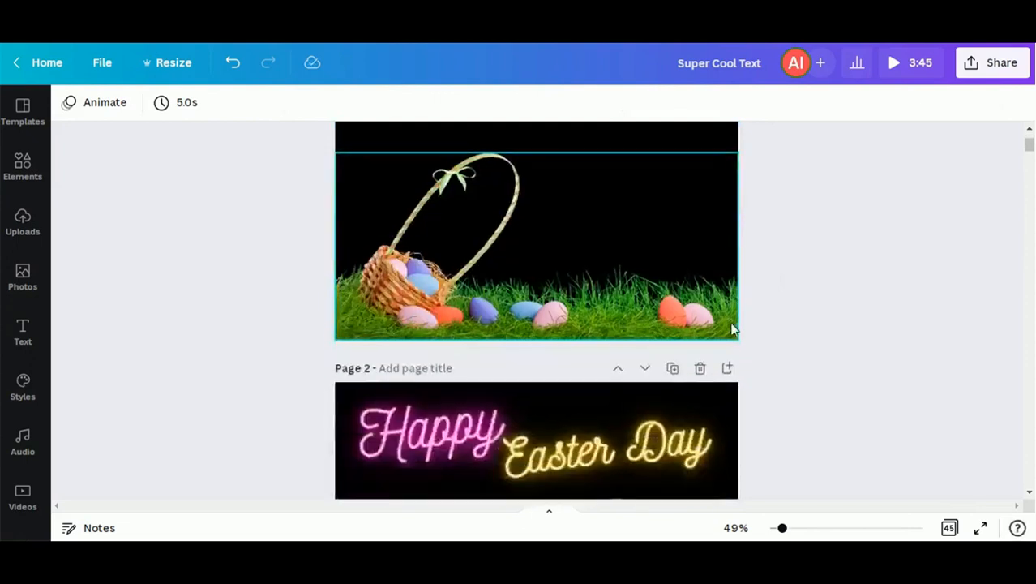
{"action": "scroll", "coordinate": [733, 329], "scroll_direction": "down", "scroll_amount": 6}
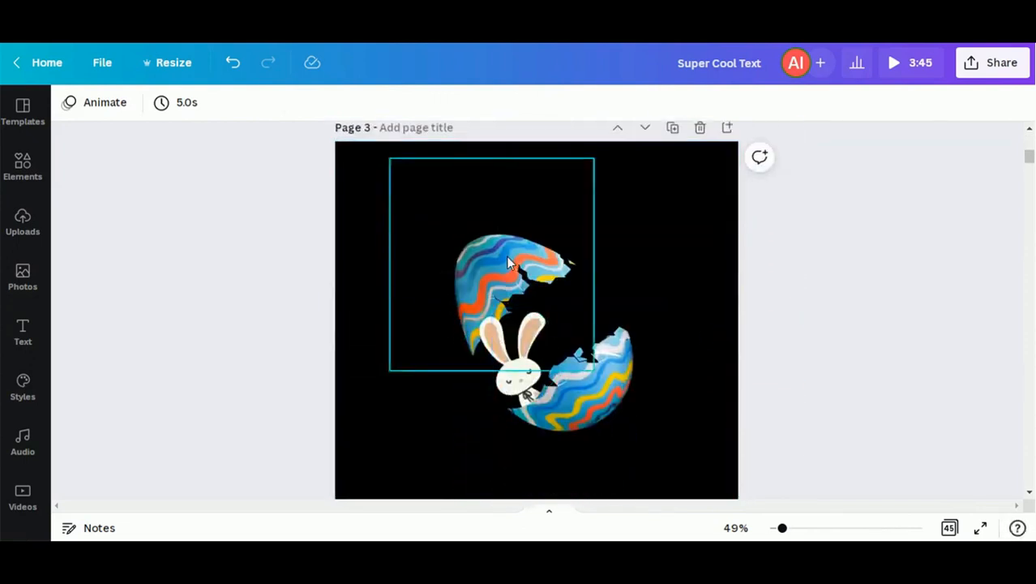
{"action": "left_click", "coordinate": [508, 263]}
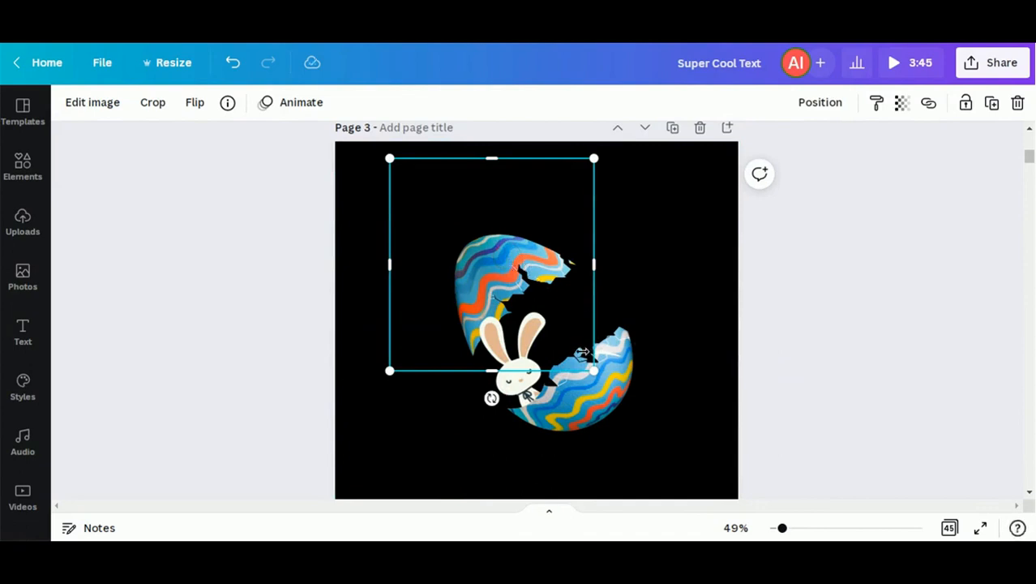
{"action": "left_click", "coordinate": [580, 411], "text": "shift"}
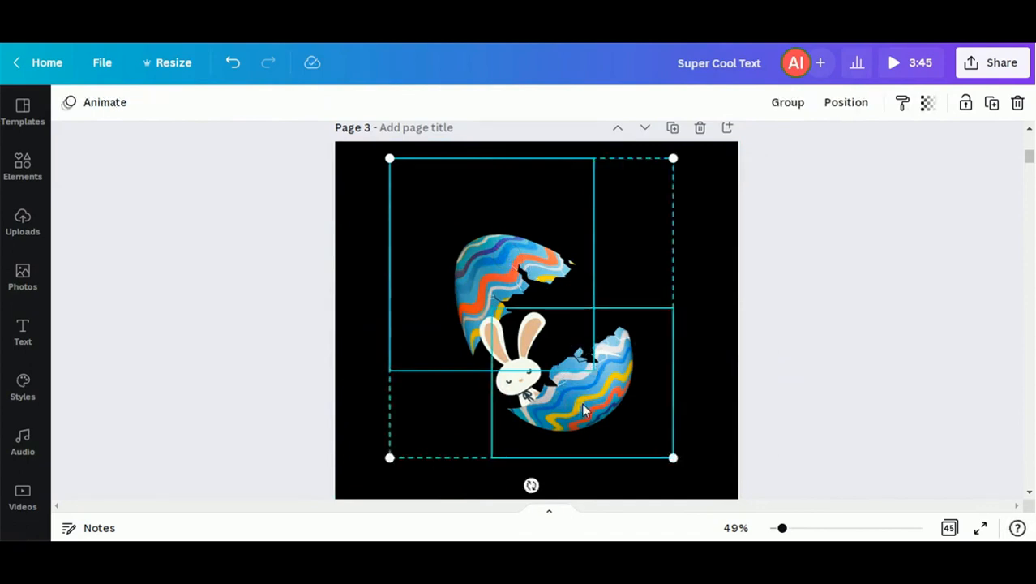
{"action": "scroll", "coordinate": [586, 396], "scroll_direction": "up", "scroll_amount": 15}
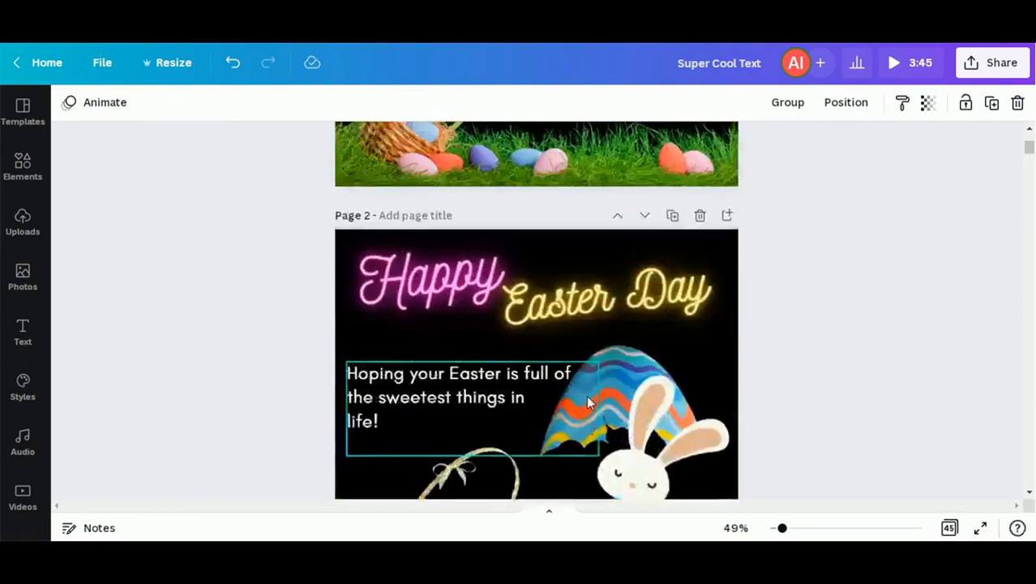
{"action": "scroll", "coordinate": [586, 395], "scroll_direction": "up", "scroll_amount": 1}
{"action": "scroll", "coordinate": [586, 395], "scroll_direction": "down", "scroll_amount": 1}
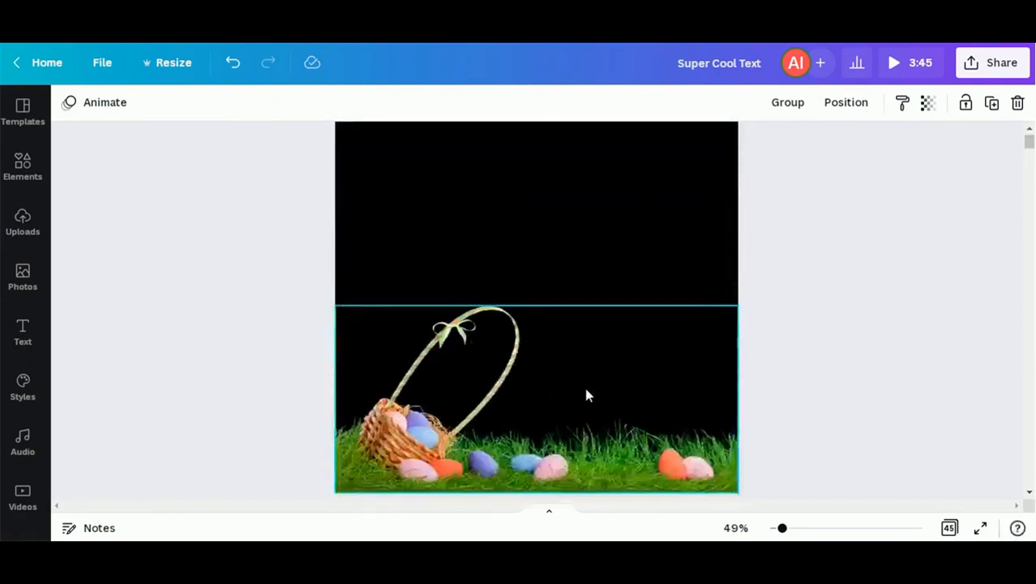
{"action": "left_click", "coordinate": [576, 282]}
{"action": "key", "text": "ctrl+v"}
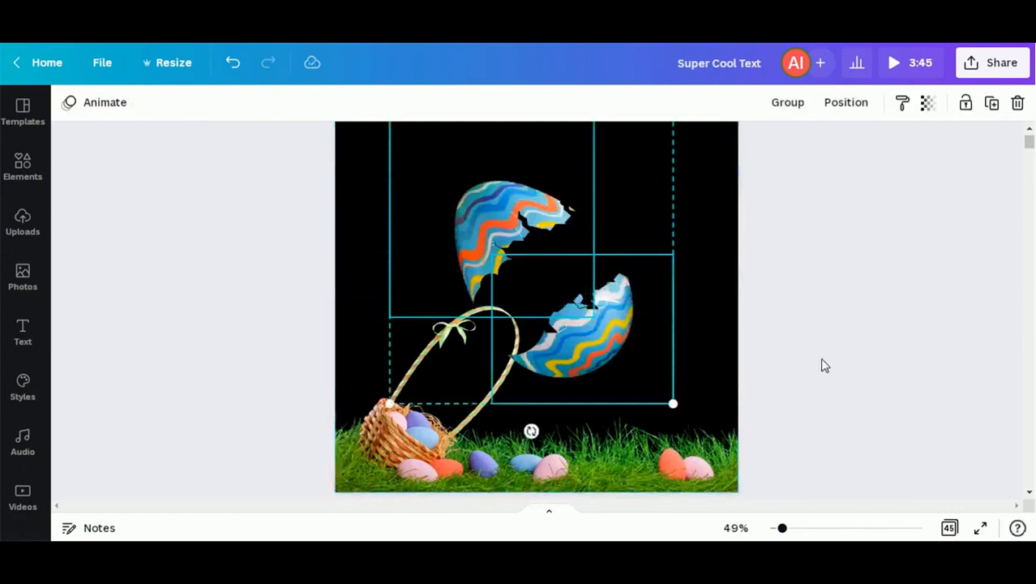
{"action": "left_click", "coordinate": [816, 364]}
Step: Rotate the lower eggshell half so its opening faces up, and set it on the grass to the right of the basket
{"action": "left_click", "coordinate": [649, 395]}
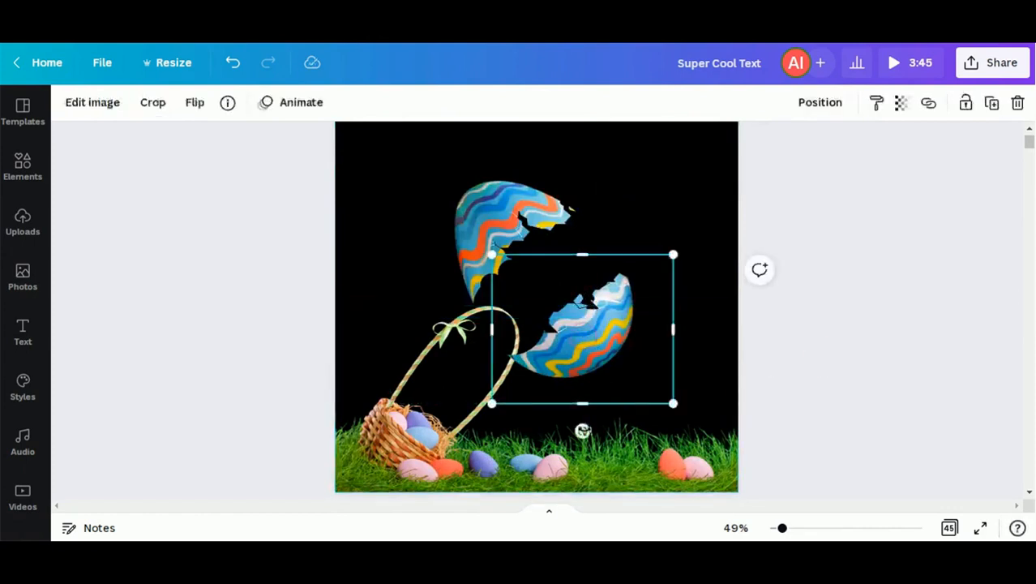
{"action": "left_click_drag", "start_coordinate": [582, 430], "coordinate": [531, 403]}
{"action": "left_click", "coordinate": [841, 373]}
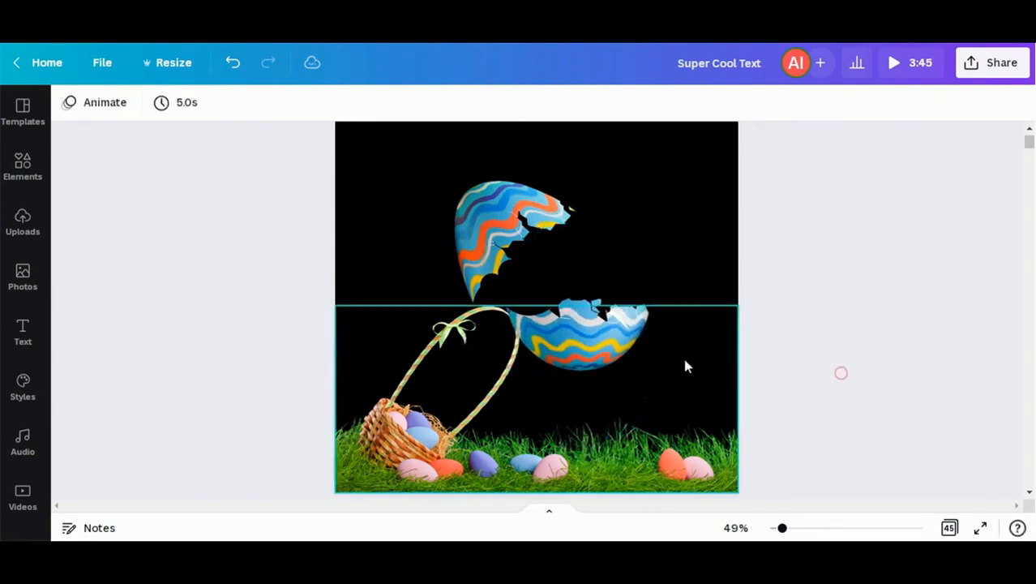
{"action": "left_click_drag", "start_coordinate": [612, 342], "coordinate": [645, 409]}
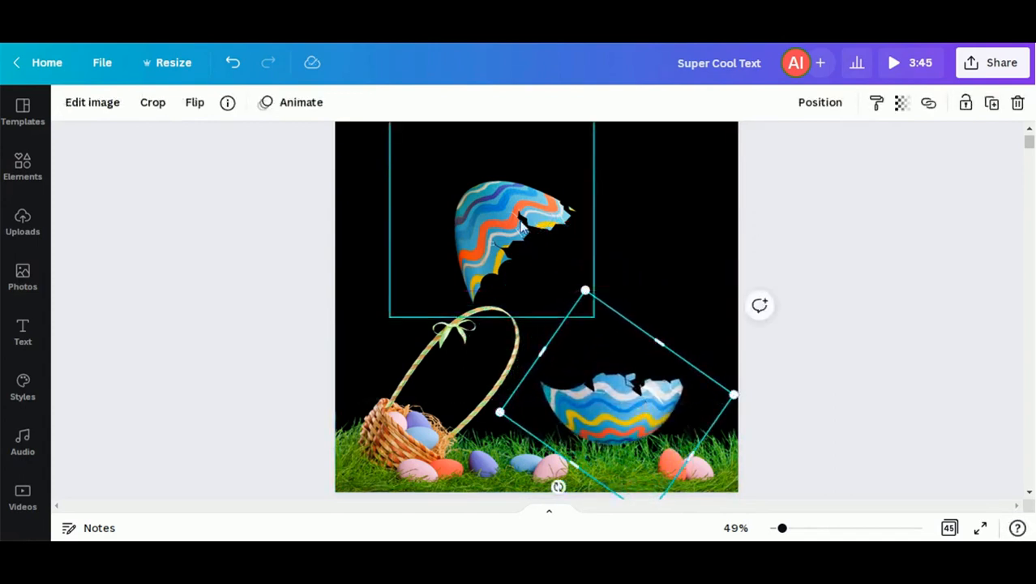
Step: Rotate the upper eggshell half to about 36° and place it upright above the lower half, leaving a gap between them
{"action": "left_click", "coordinate": [523, 225]}
{"action": "left_click_drag", "start_coordinate": [554, 227], "coordinate": [588, 271]}
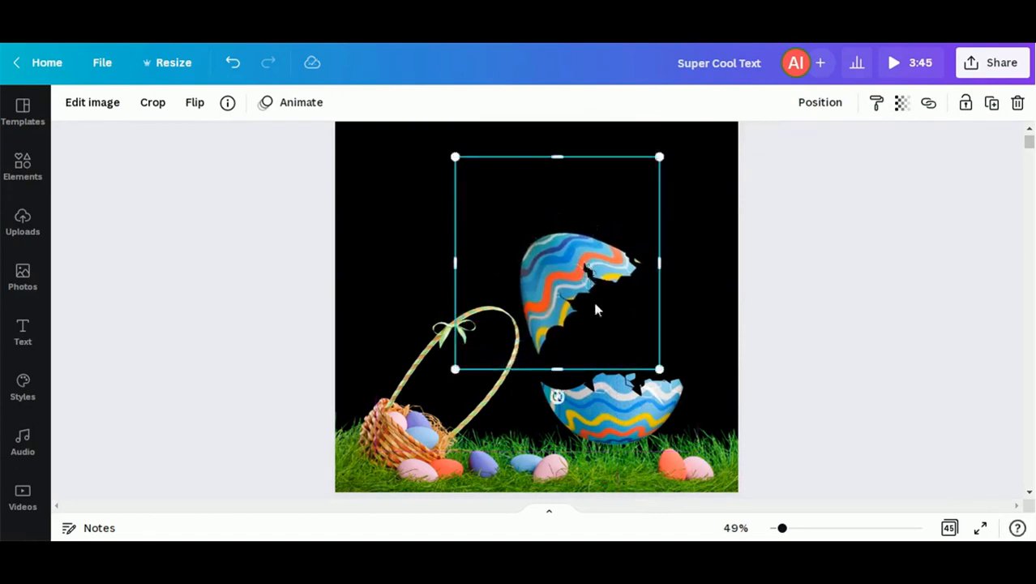
{"action": "left_click_drag", "start_coordinate": [558, 396], "coordinate": [483, 372]}
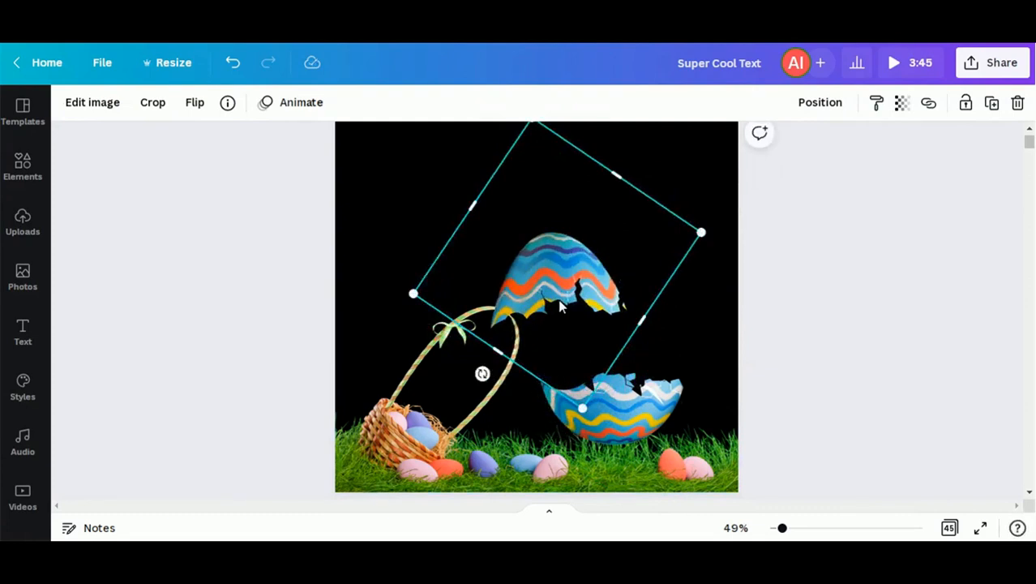
{"action": "left_click_drag", "start_coordinate": [561, 291], "coordinate": [611, 294]}
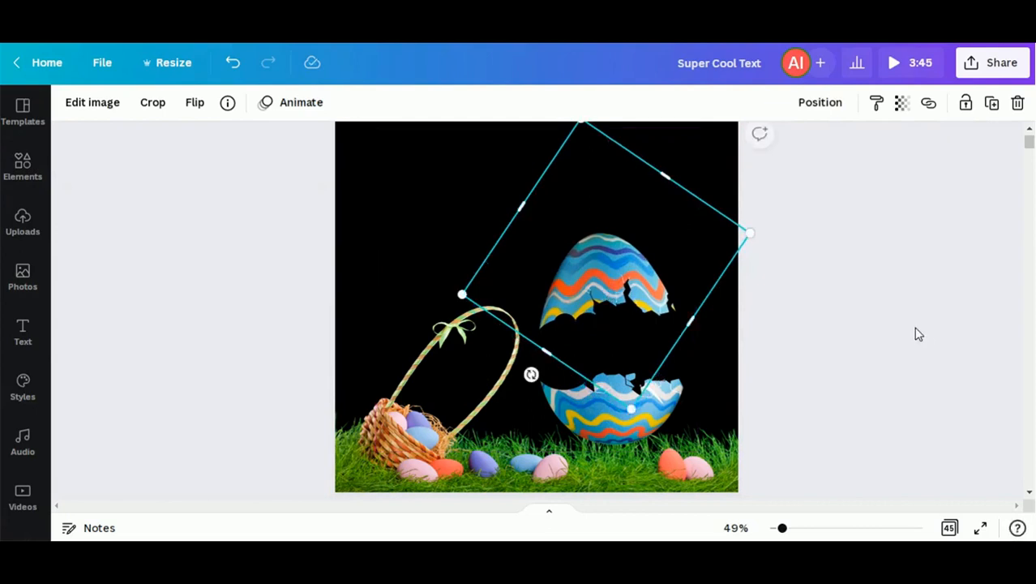
{"action": "left_click", "coordinate": [919, 334]}
{"action": "left_click", "coordinate": [683, 308]}
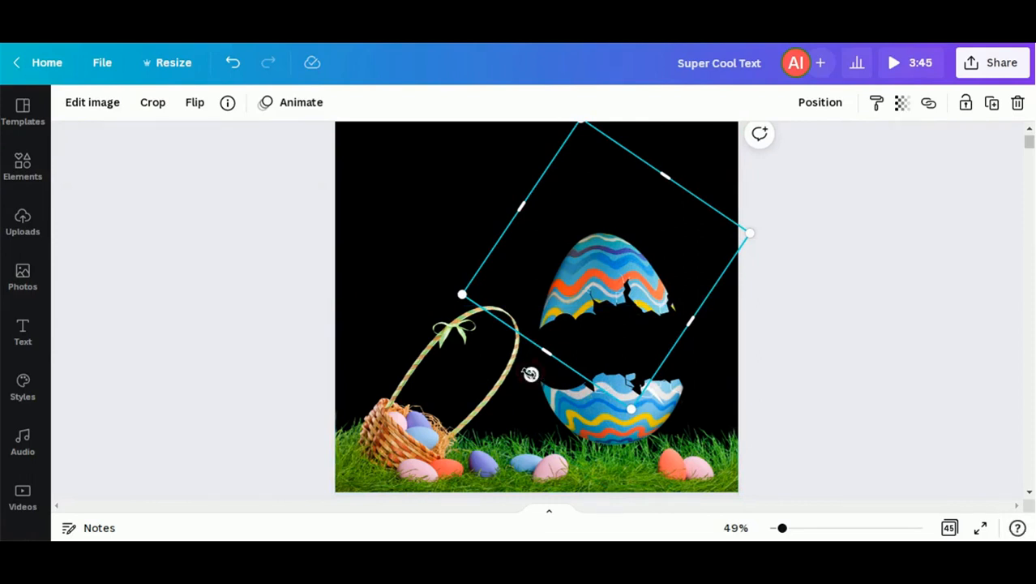
{"action": "left_click_drag", "start_coordinate": [529, 373], "coordinate": [527, 369]}
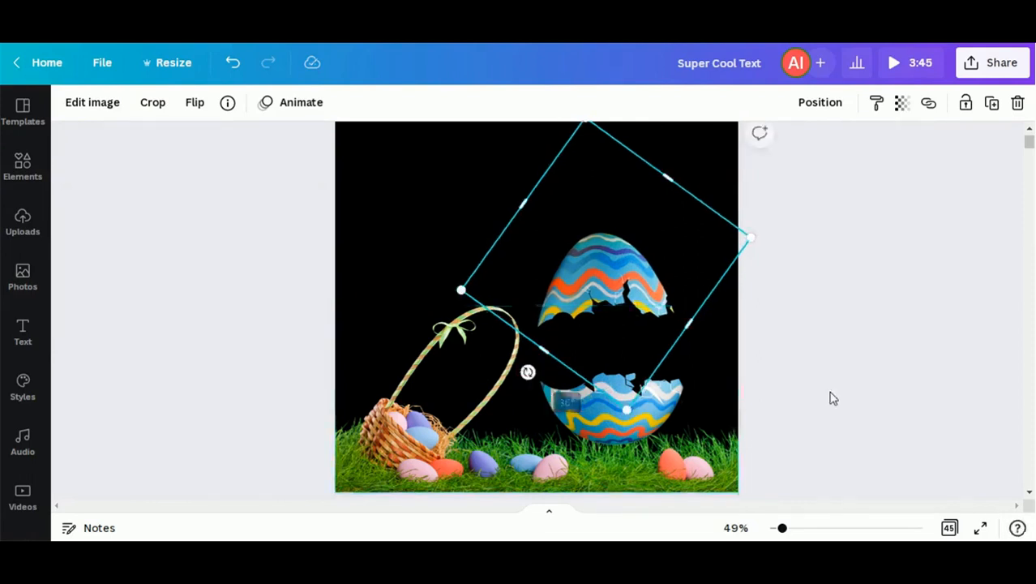
{"action": "left_click", "coordinate": [833, 397]}
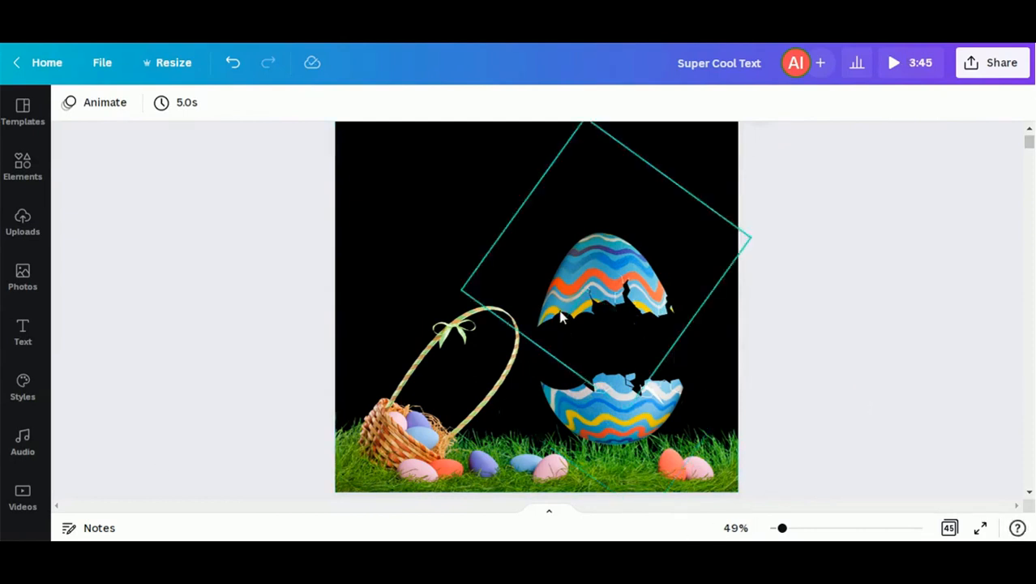
Step: Group the two eggshell halves and shift the group slightly to the right
{"action": "left_click", "coordinate": [583, 341]}
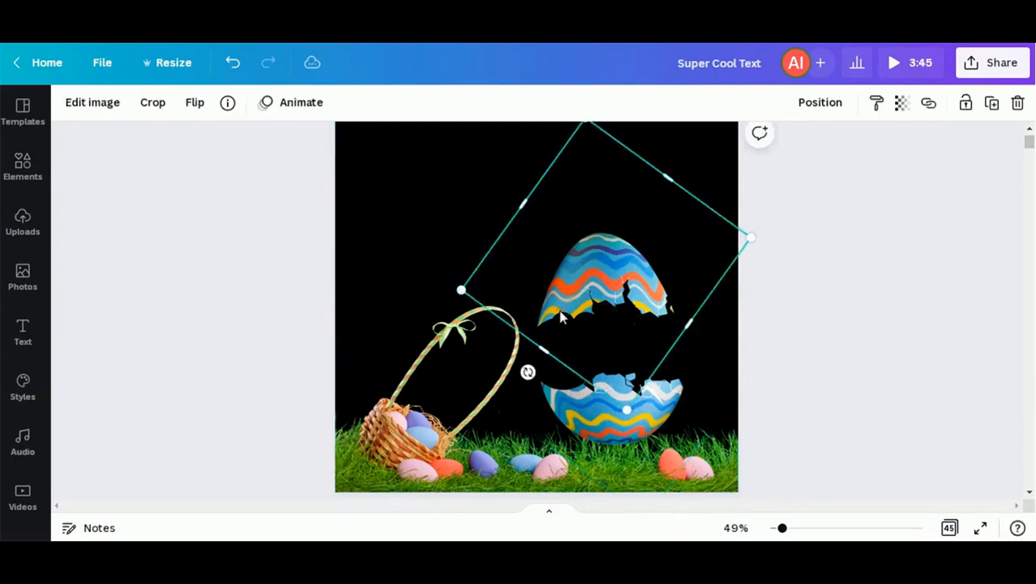
{"action": "left_click", "coordinate": [570, 413], "text": "shift"}
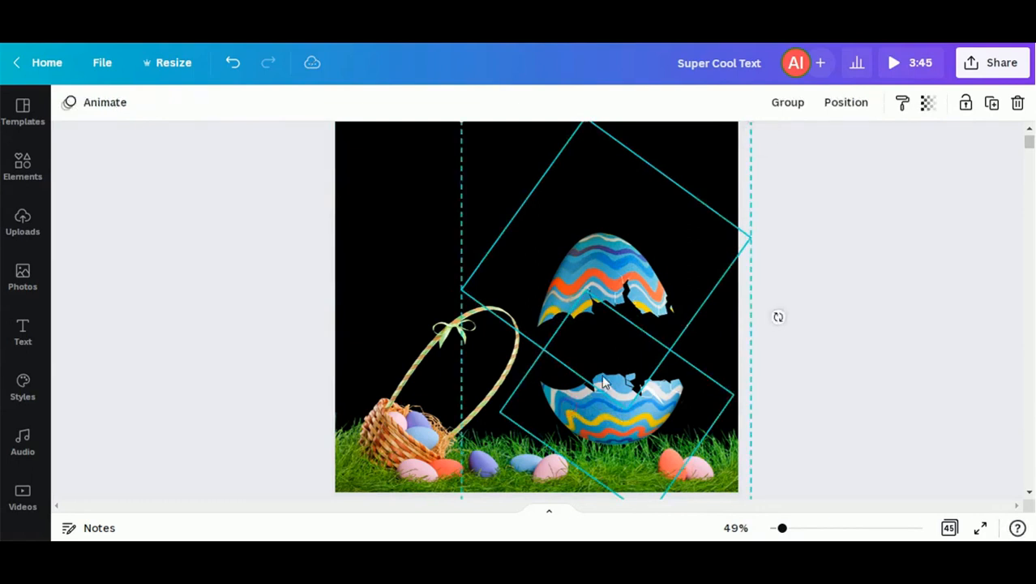
{"action": "left_click", "coordinate": [777, 109]}
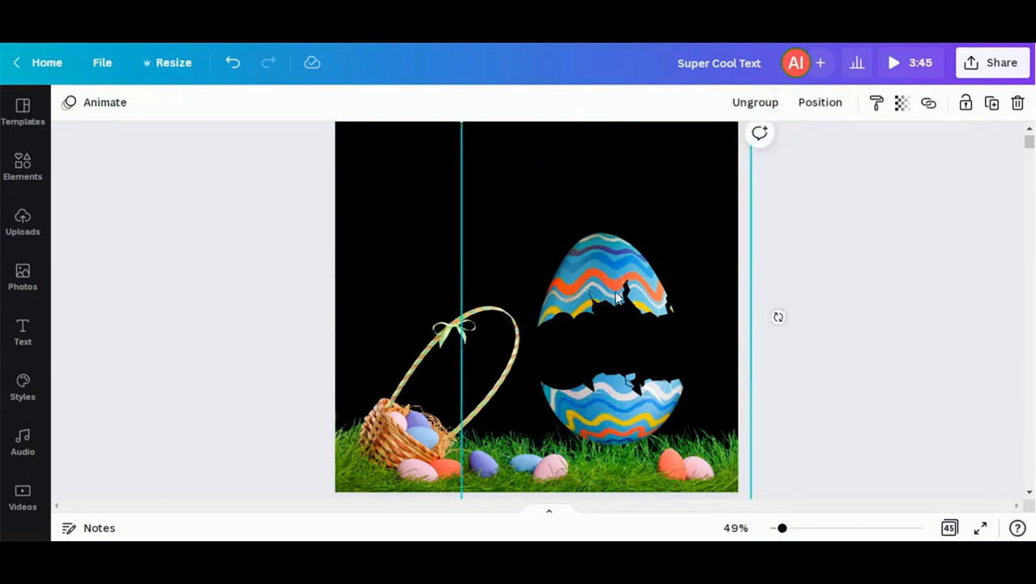
{"action": "mouse_move", "coordinate": [617, 296]}
{"action": "left_mouse_down"}
{"action": "mouse_move", "coordinate": [645, 291]}
{"action": "mouse_move", "coordinate": [631, 290]}
{"action": "left_mouse_up"}
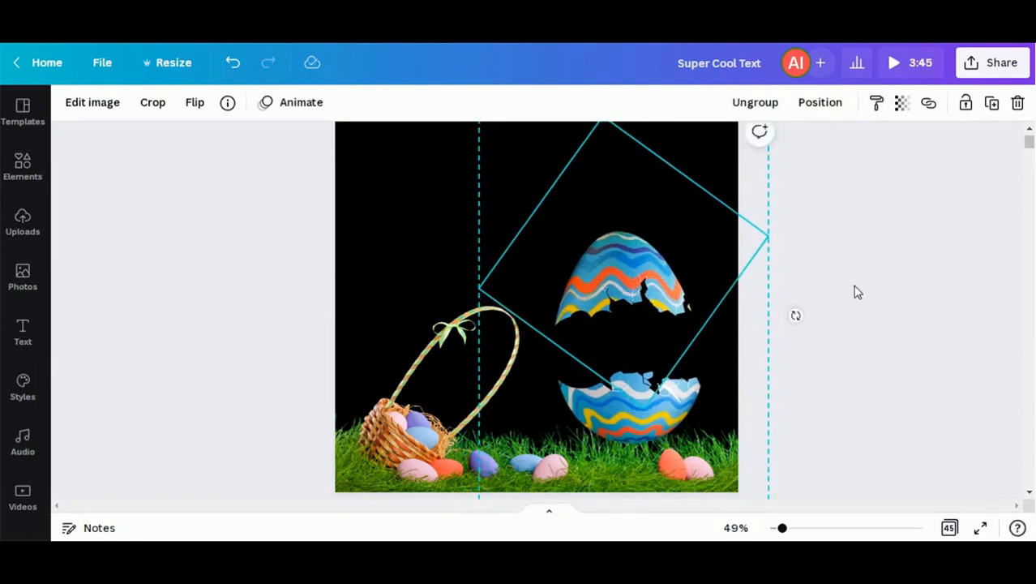
{"action": "left_click", "coordinate": [854, 290]}
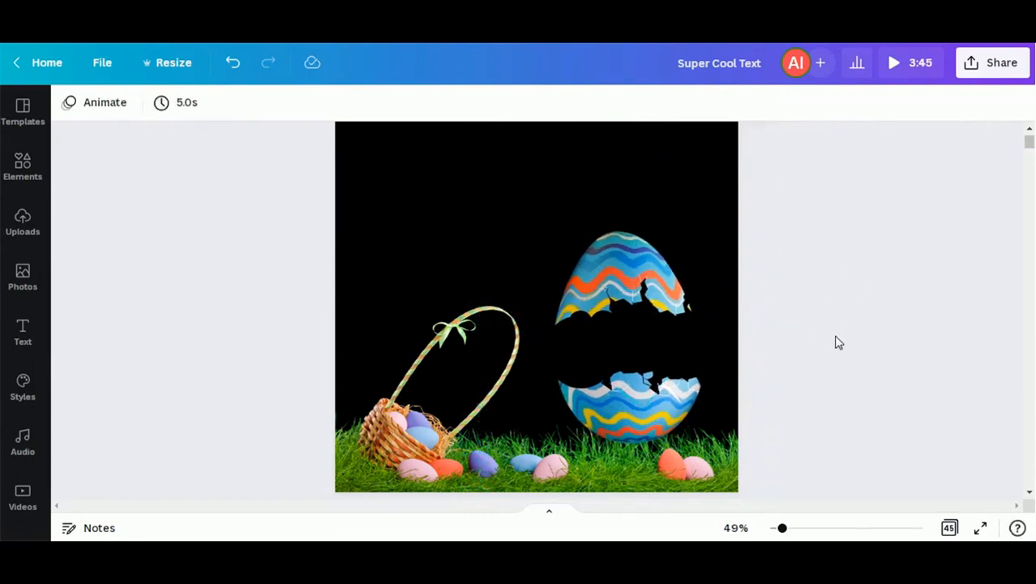
{"action": "scroll", "coordinate": [837, 348], "scroll_direction": "down", "scroll_amount": 2}
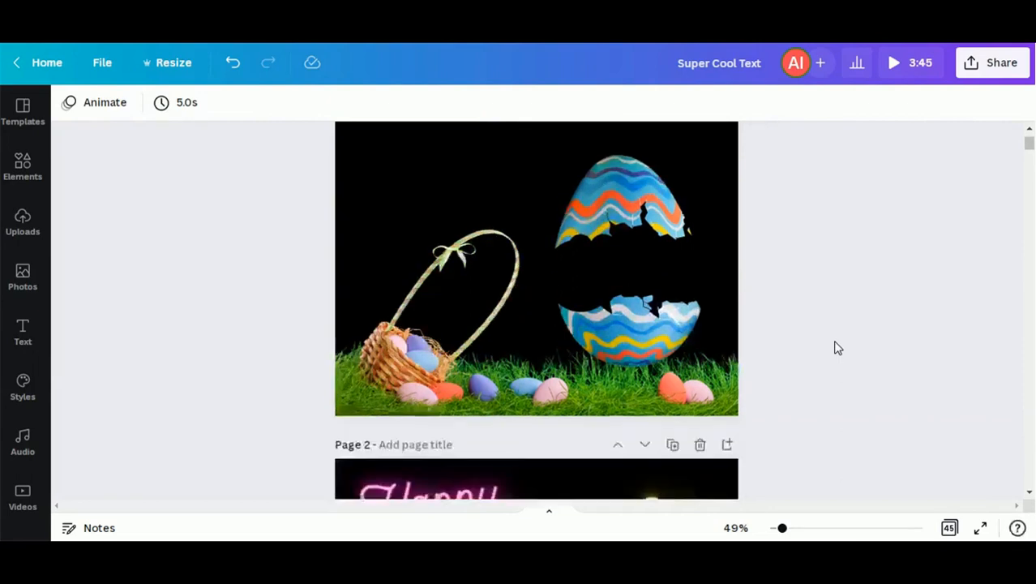
{"action": "scroll", "coordinate": [838, 348], "scroll_direction": "up", "scroll_amount": 2}
{"action": "scroll", "coordinate": [837, 347], "scroll_direction": "down", "scroll_amount": 4}
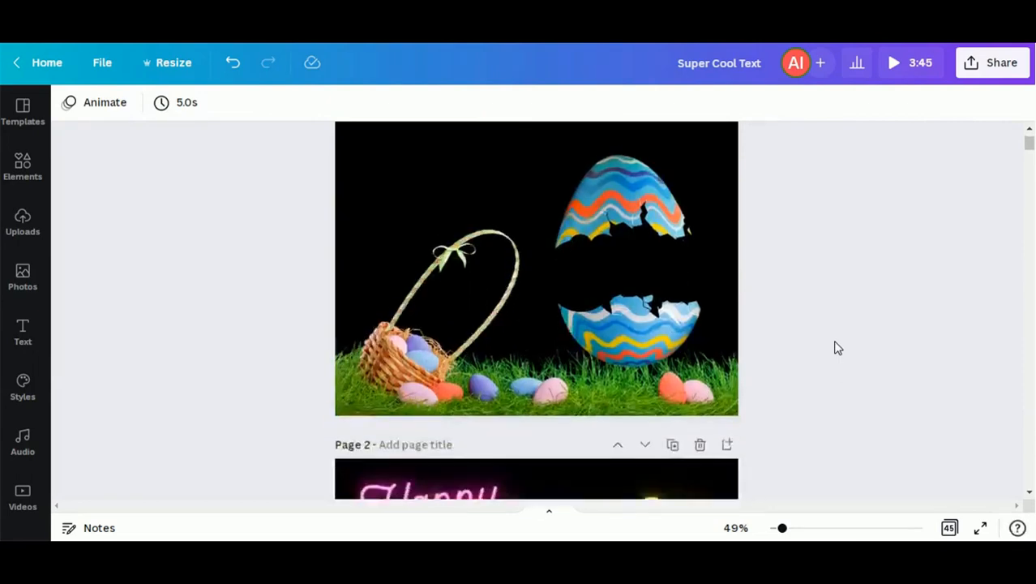
{"action": "scroll", "coordinate": [837, 347], "scroll_direction": "up", "scroll_amount": 4}
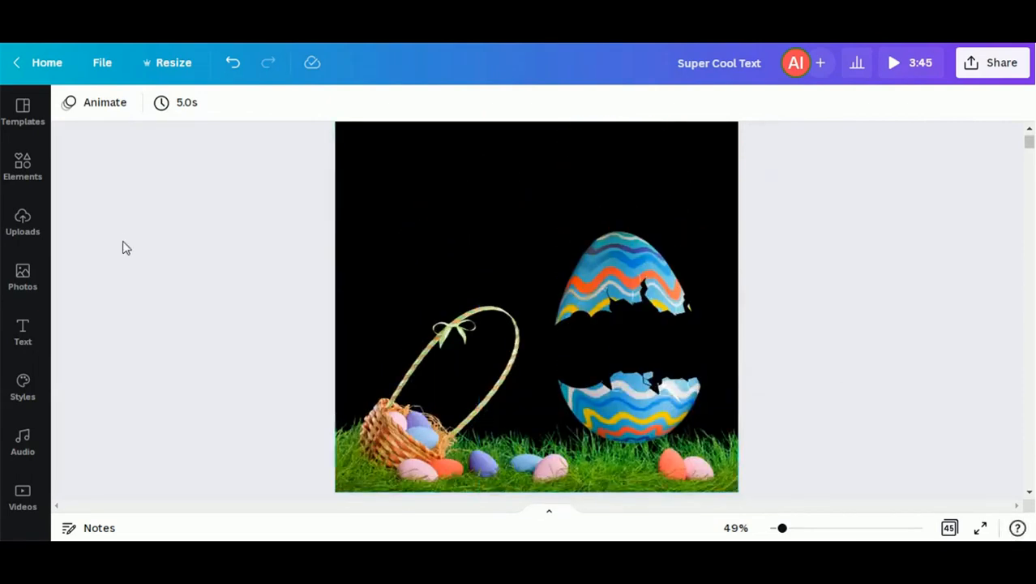
Step: Find the neon "Good vibes" font combination in the text library and add it to the page
{"action": "left_click", "coordinate": [22, 333]}
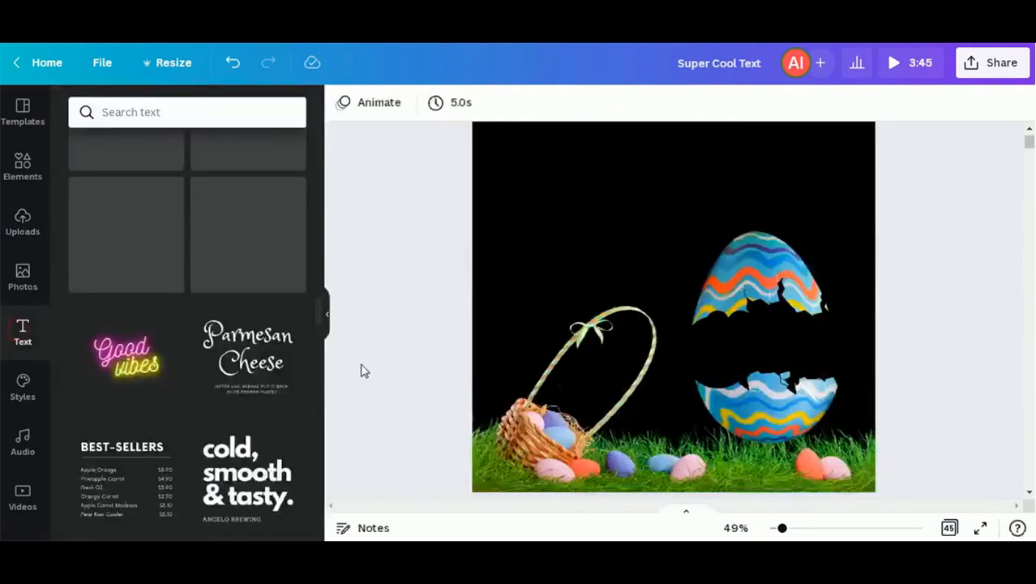
{"action": "scroll", "coordinate": [123, 295], "scroll_direction": "up", "scroll_amount": 10}
{"action": "scroll", "coordinate": [122, 289], "scroll_direction": "up", "scroll_amount": 5}
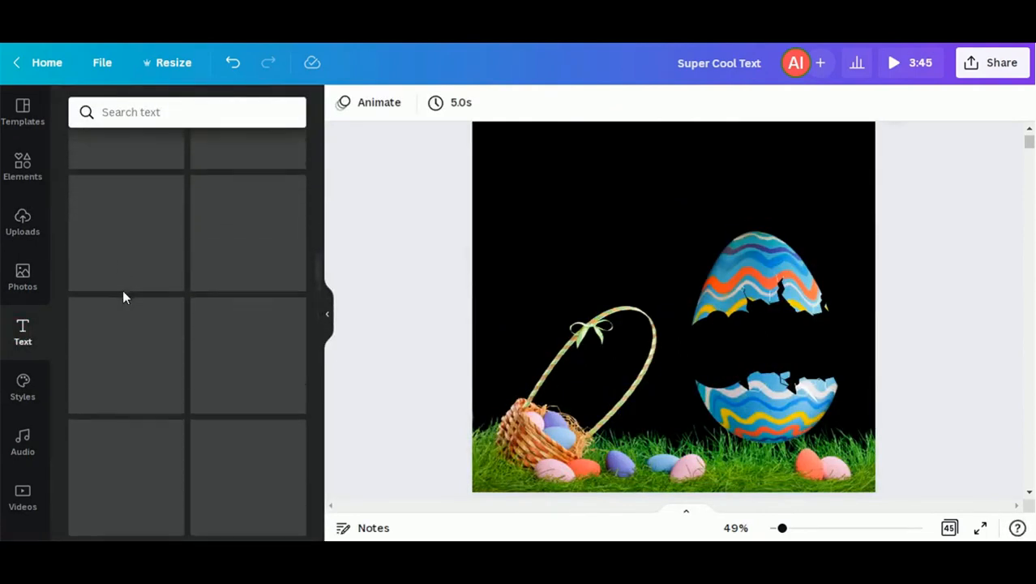
{"action": "scroll", "coordinate": [123, 289], "scroll_direction": "up", "scroll_amount": 5}
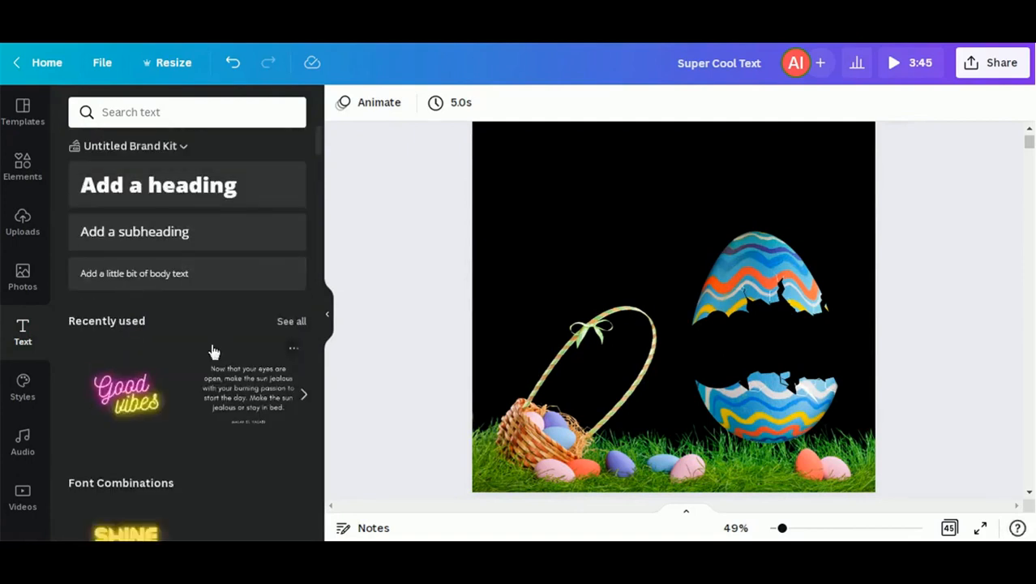
{"action": "scroll", "coordinate": [213, 351], "scroll_direction": "down", "scroll_amount": 10}
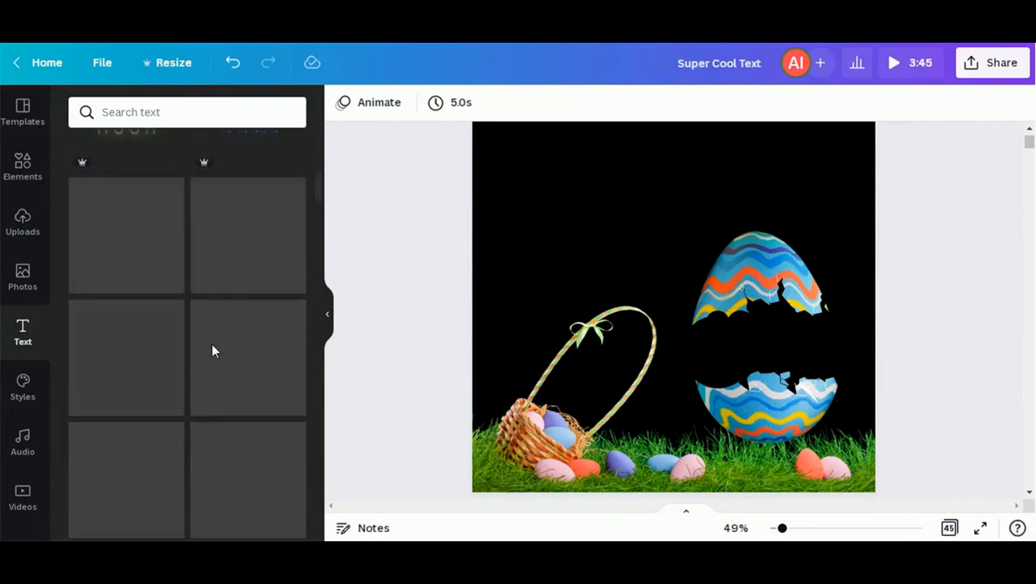
{"action": "scroll", "coordinate": [213, 351], "scroll_direction": "down", "scroll_amount": 3}
{"action": "scroll", "coordinate": [215, 351], "scroll_direction": "down", "scroll_amount": 6}
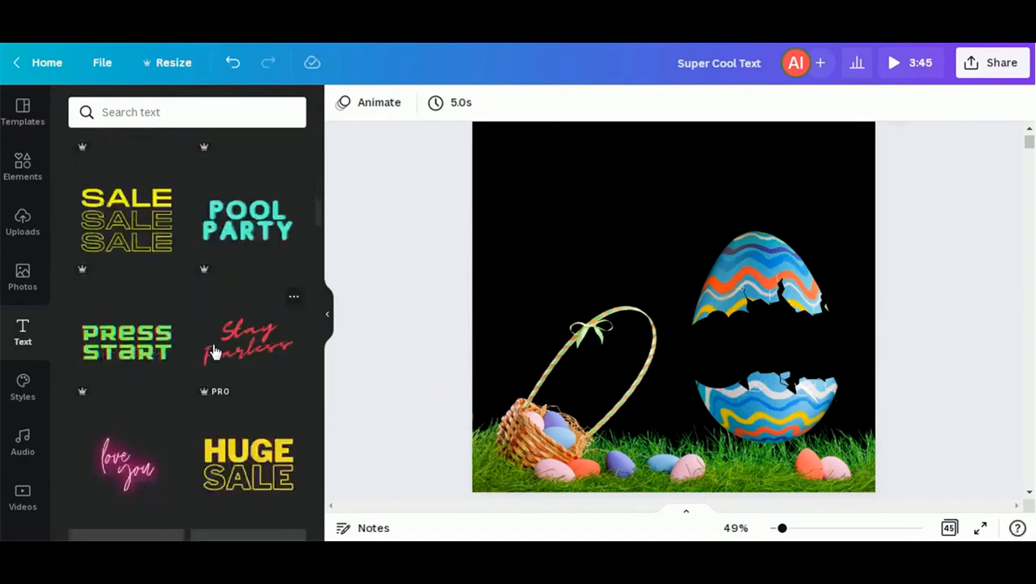
{"action": "scroll", "coordinate": [215, 351], "scroll_direction": "down", "scroll_amount": 3}
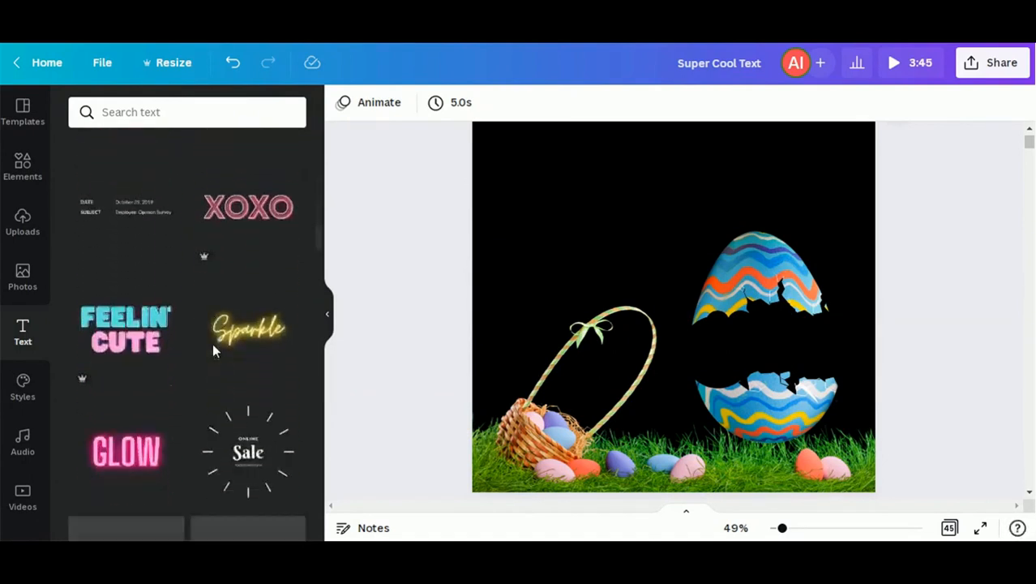
{"action": "scroll", "coordinate": [215, 351], "scroll_direction": "down", "scroll_amount": 4}
{"action": "scroll", "coordinate": [215, 351], "scroll_direction": "down", "scroll_amount": 3}
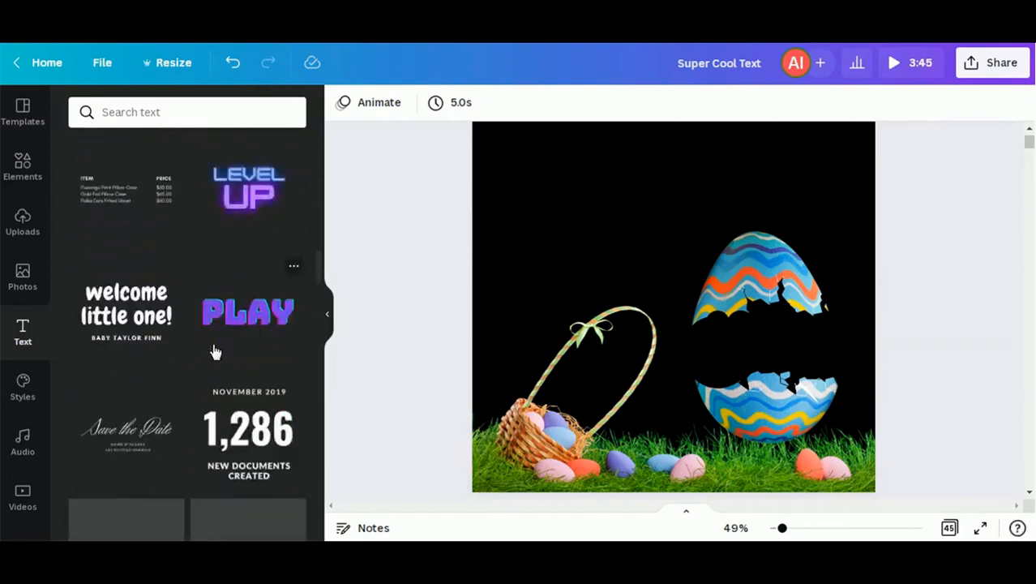
{"action": "scroll", "coordinate": [214, 351], "scroll_direction": "down", "scroll_amount": 1}
{"action": "scroll", "coordinate": [212, 351], "scroll_direction": "down", "scroll_amount": 4}
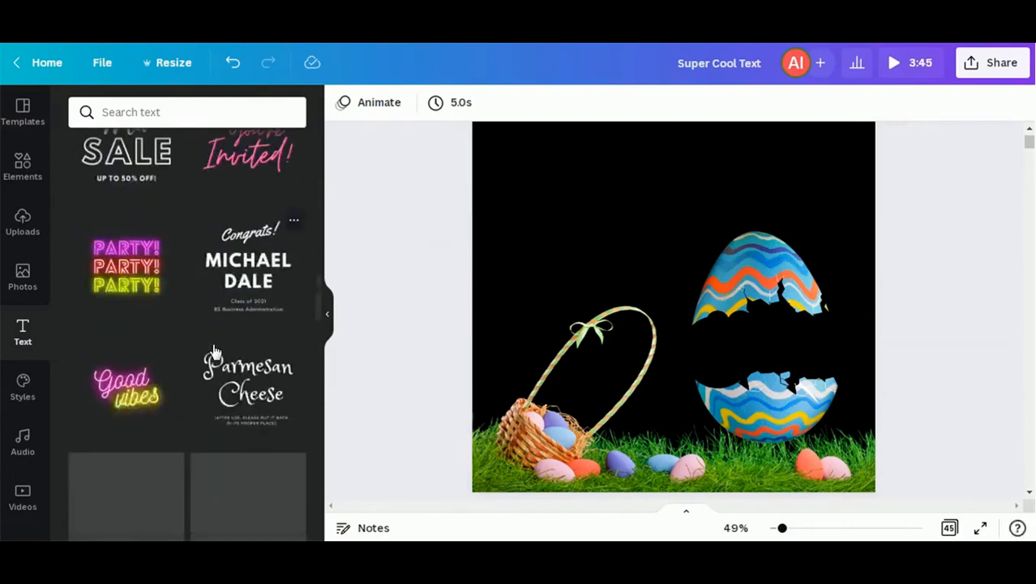
{"action": "left_click", "coordinate": [134, 395]}
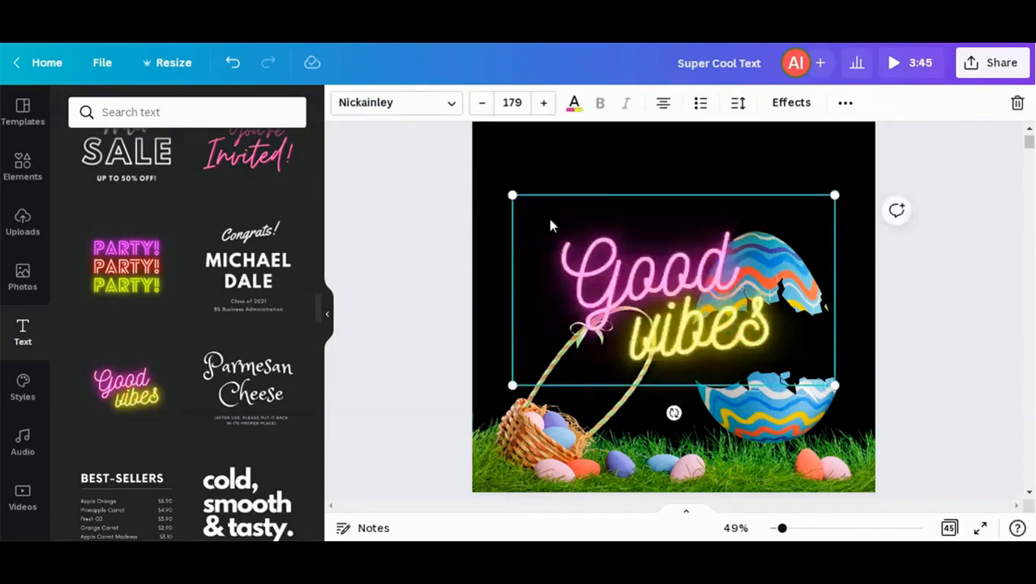
Step: Move the "Good vibes" text to the upper-left of the design and delete only its "vibes" element
{"action": "left_click", "coordinate": [646, 279]}
{"action": "left_click_drag", "start_coordinate": [615, 213], "coordinate": [565, 127]}
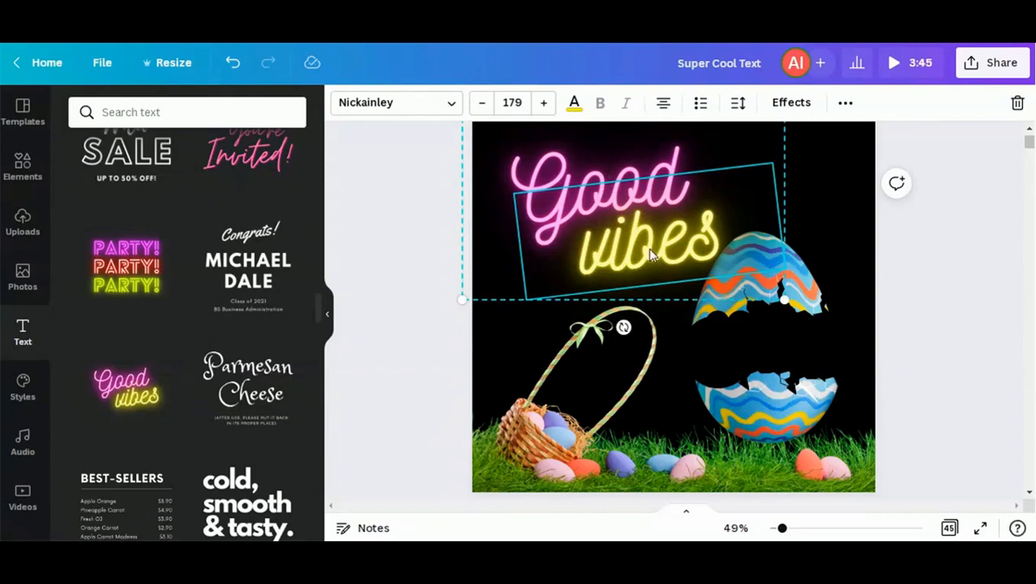
{"action": "left_click", "coordinate": [963, 295]}
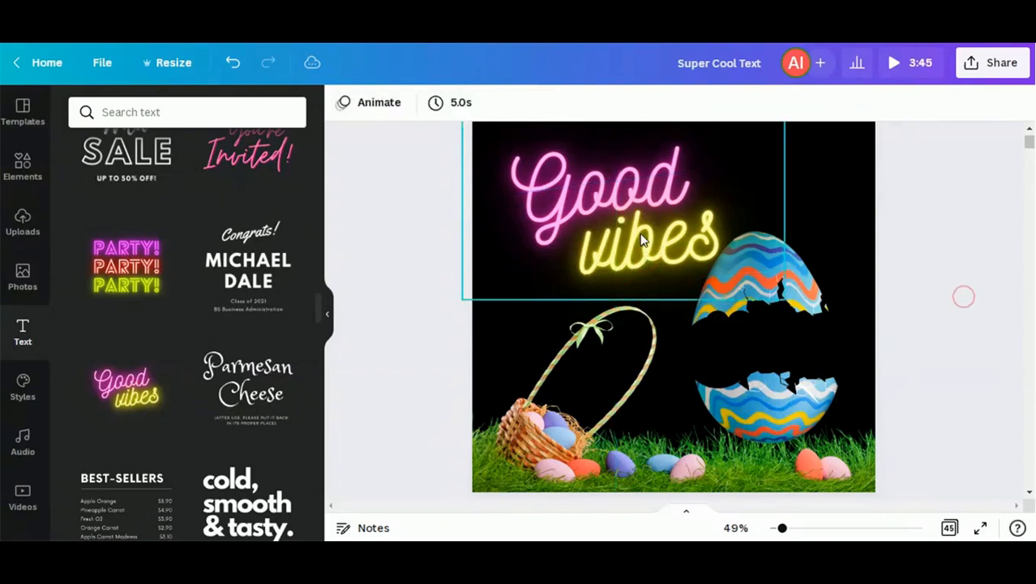
{"action": "left_click", "coordinate": [649, 249]}
{"action": "left_click", "coordinate": [1017, 103]}
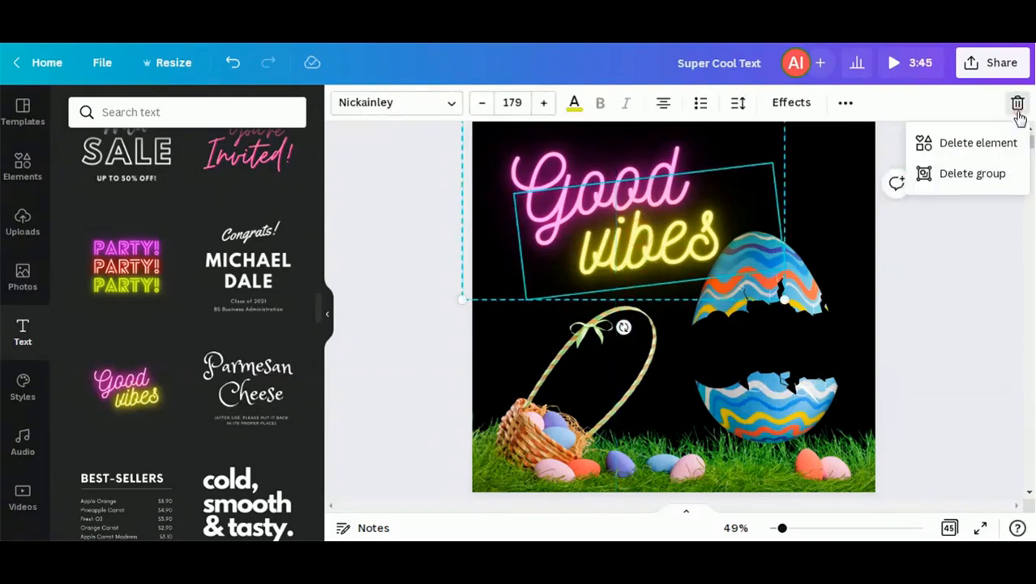
{"action": "left_click", "coordinate": [994, 150]}
Step: Replace the pink neon word "Good" with "Happy"
{"action": "double_click", "coordinate": [648, 185]}
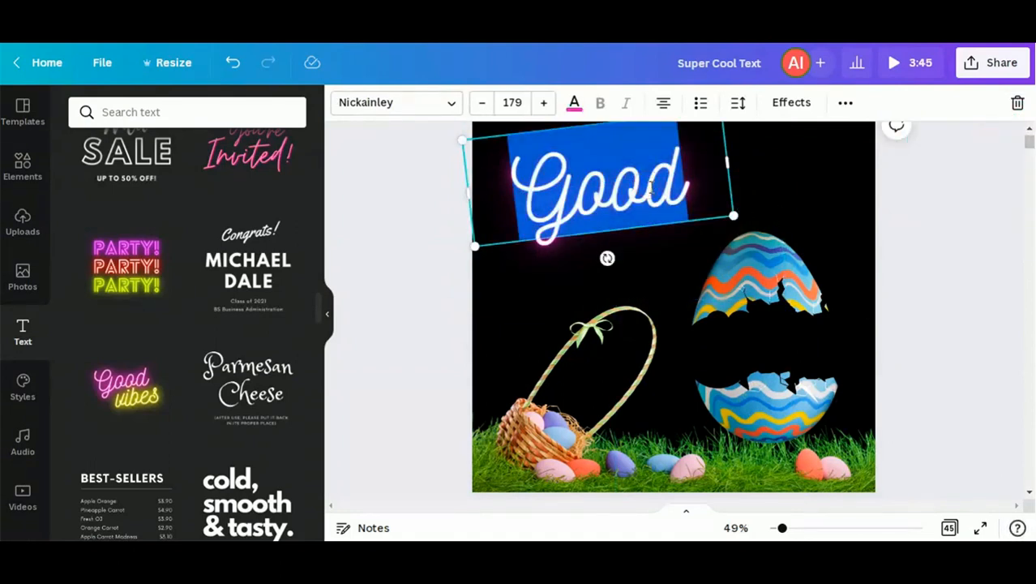
{"action": "type", "text": "Happ"}
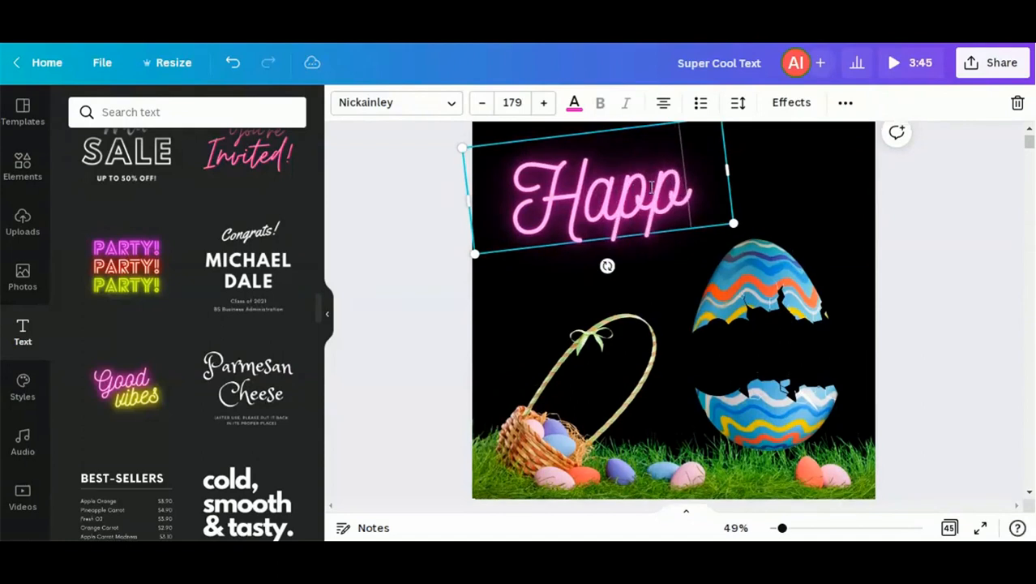
{"action": "type", "text": "y"}
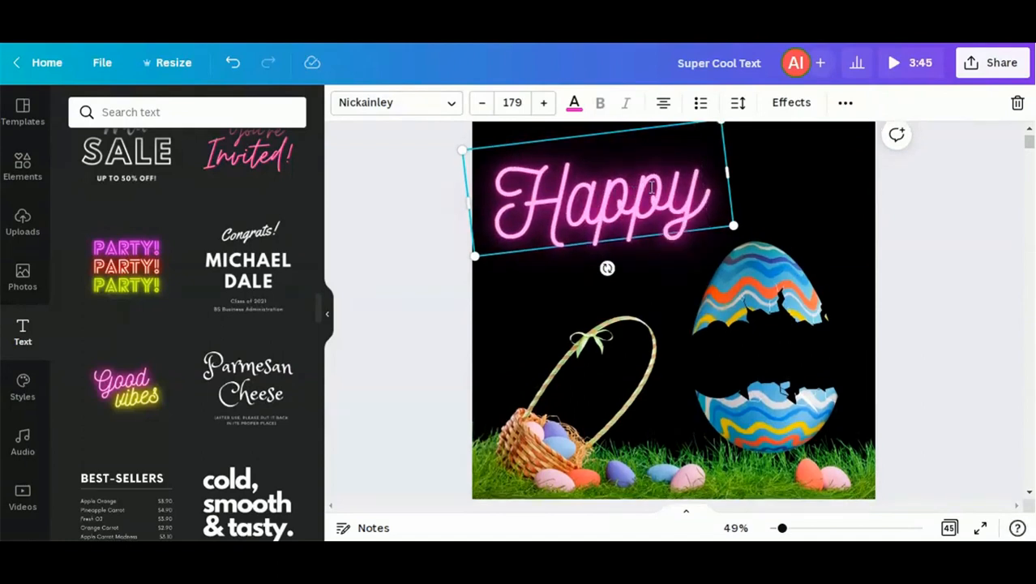
{"action": "left_click", "coordinate": [977, 332]}
Step: Duplicate the "Happy" text below the original, change the copy to "Easter Day" and widen its box to fit one line
{"action": "left_click", "coordinate": [609, 210]}
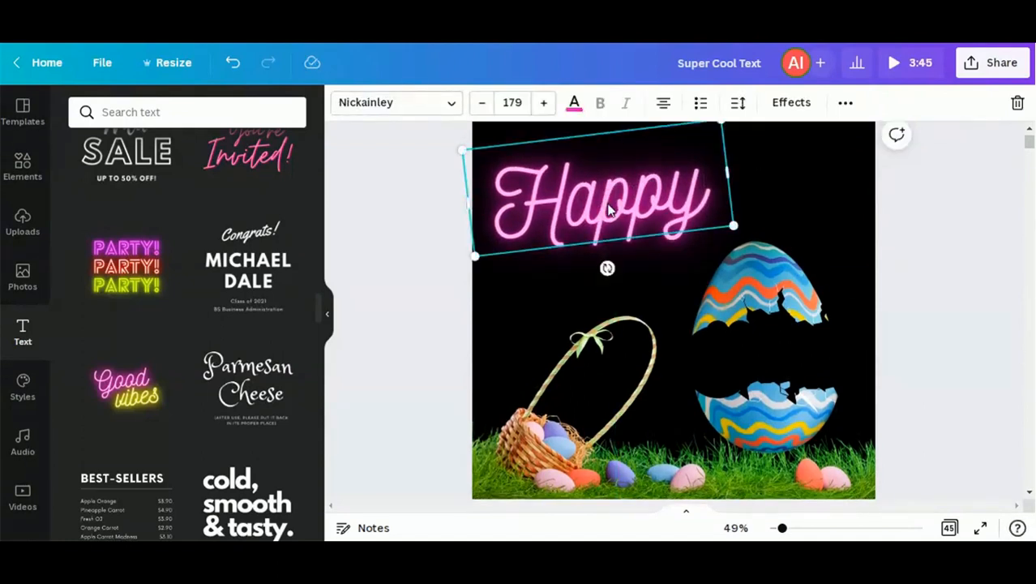
{"action": "key", "text": "ctrl+d"}
{"action": "left_click_drag", "start_coordinate": [622, 259], "coordinate": [628, 365]}
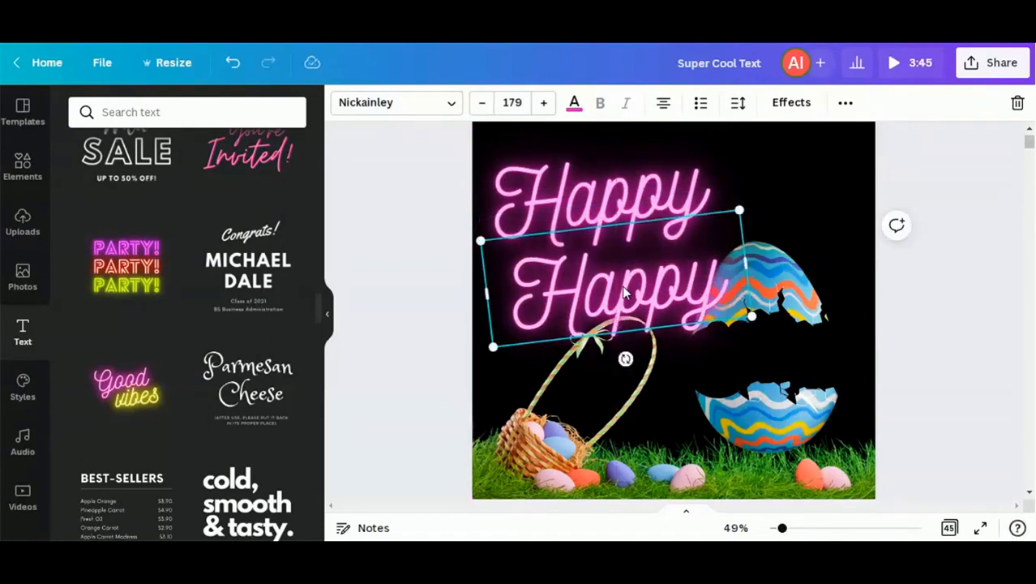
{"action": "double_click", "coordinate": [626, 292]}
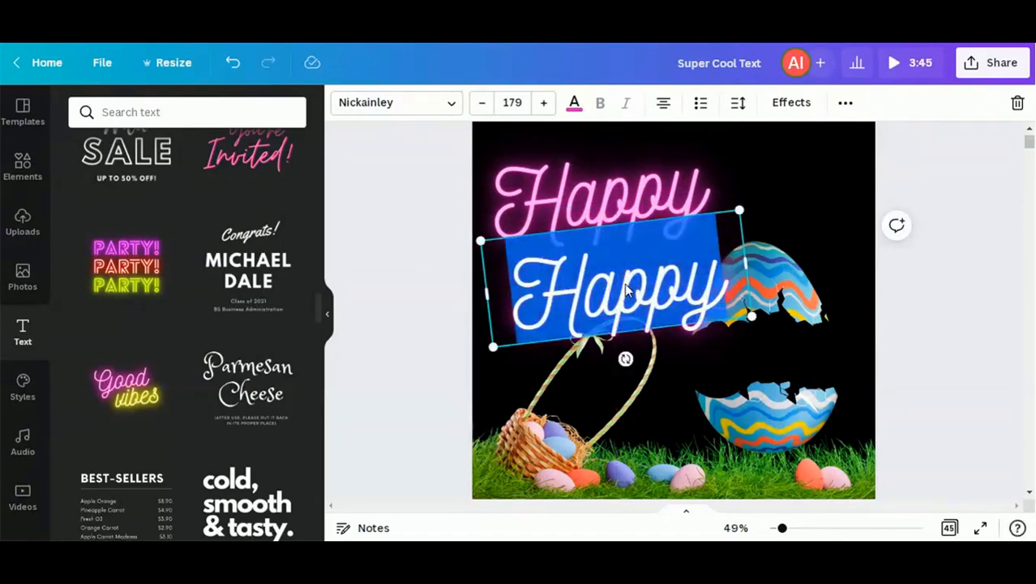
{"action": "type", "text": "Eas"}
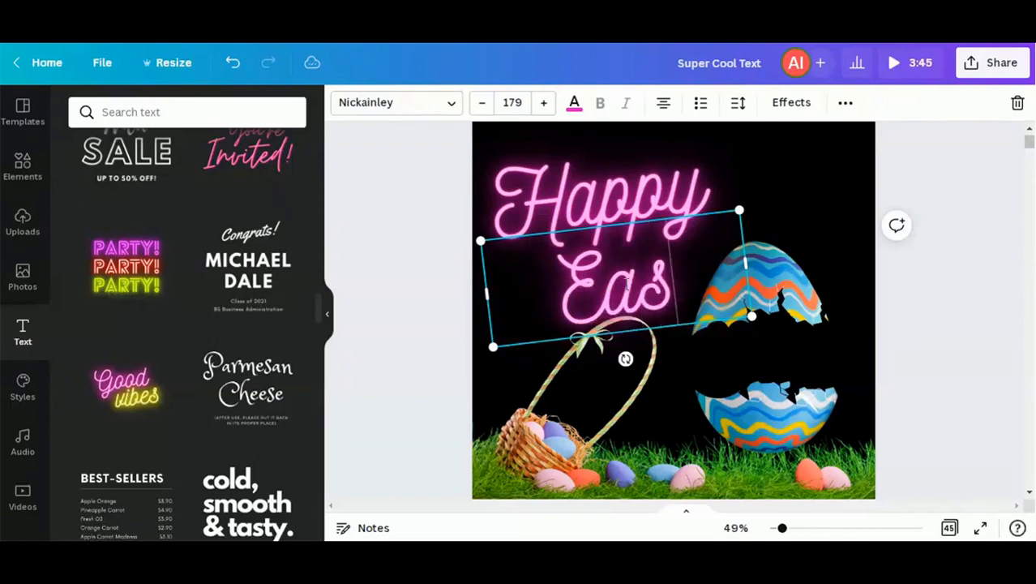
{"action": "type", "text": "ter Da"}
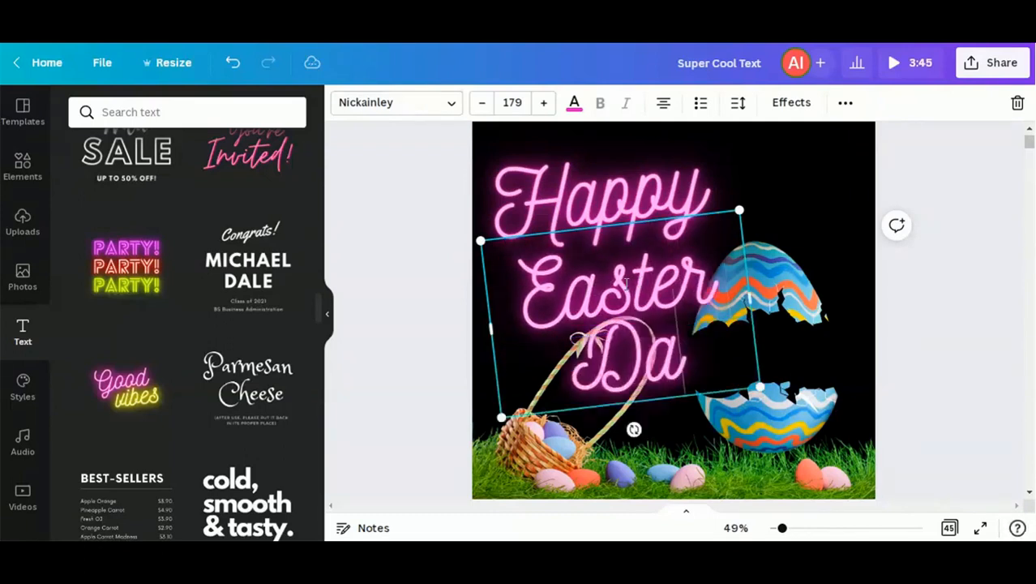
{"action": "type", "text": "y"}
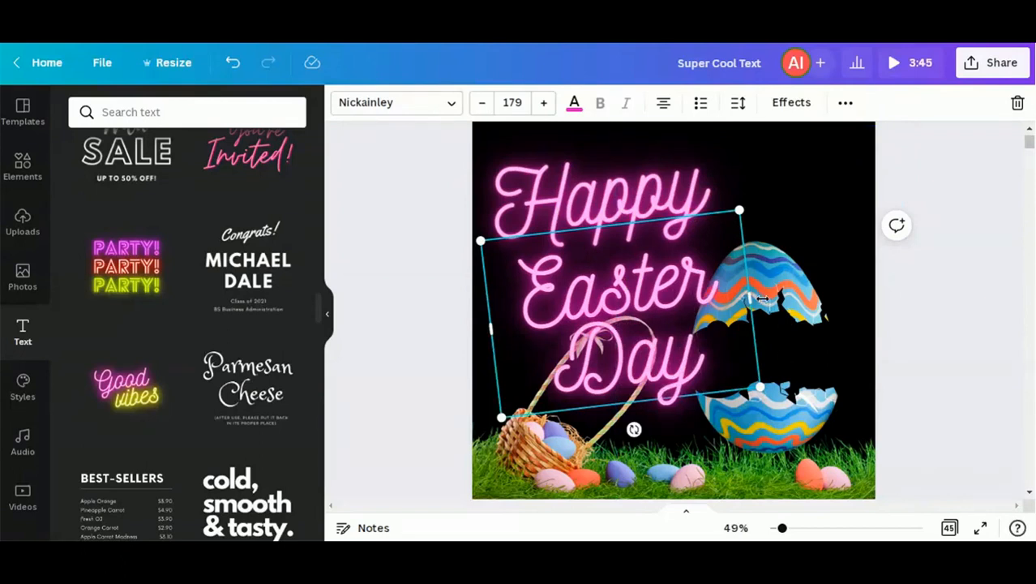
{"action": "left_click_drag", "start_coordinate": [761, 297], "coordinate": [856, 270]}
Step: Set the "Happy" text's font size to 120 and move it slightly up and left
{"action": "left_click", "coordinate": [624, 185]}
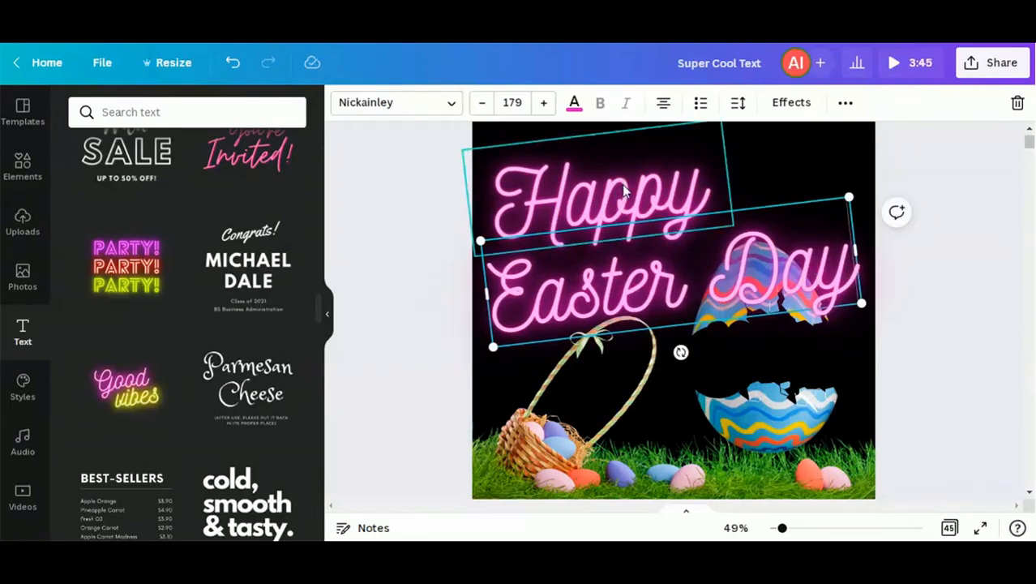
{"action": "left_click", "coordinate": [518, 104]}
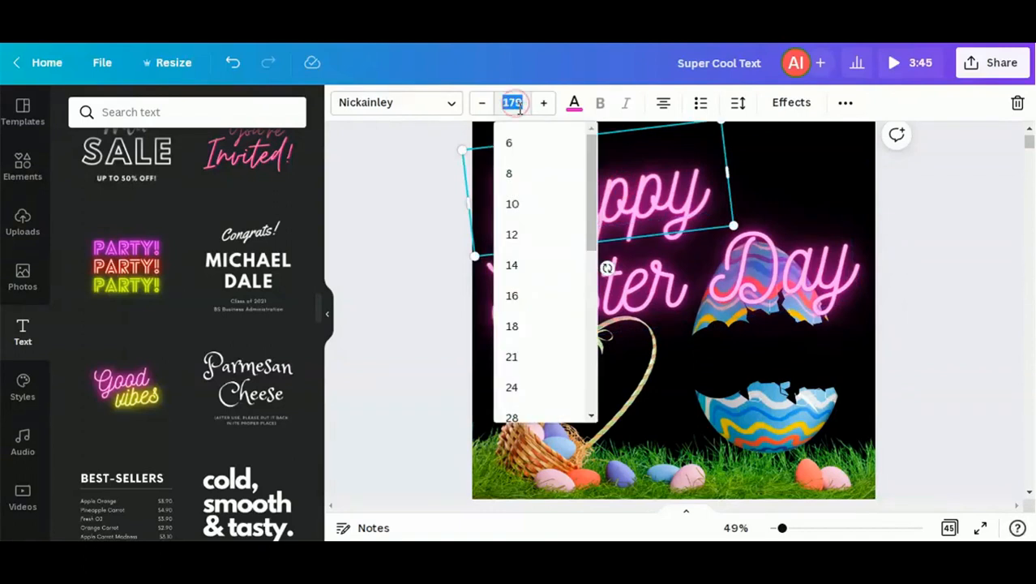
{"action": "type", "text": "12"}
{"action": "key", "text": "Return"}
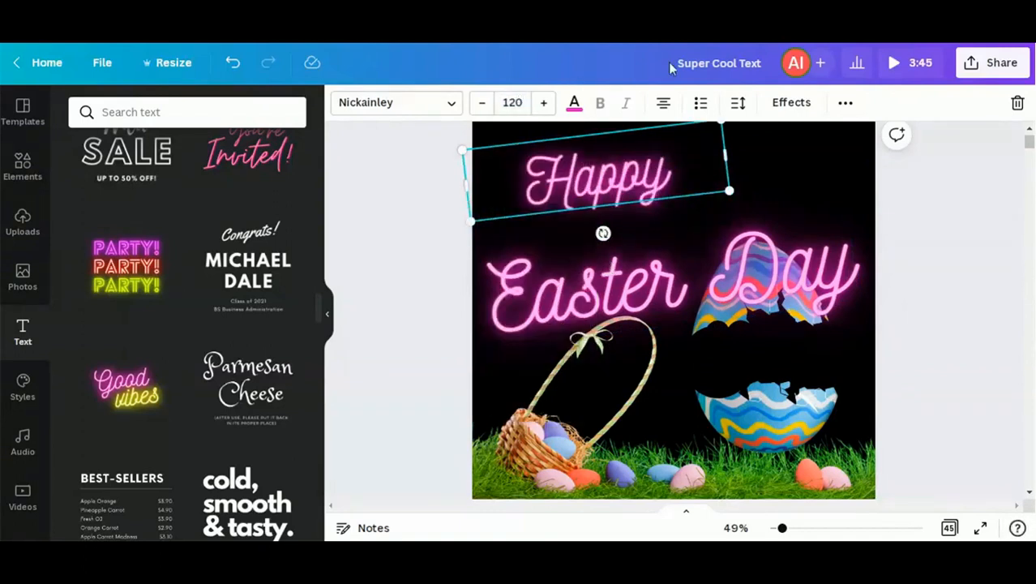
{"action": "left_click", "coordinate": [952, 176]}
{"action": "left_click", "coordinate": [598, 166]}
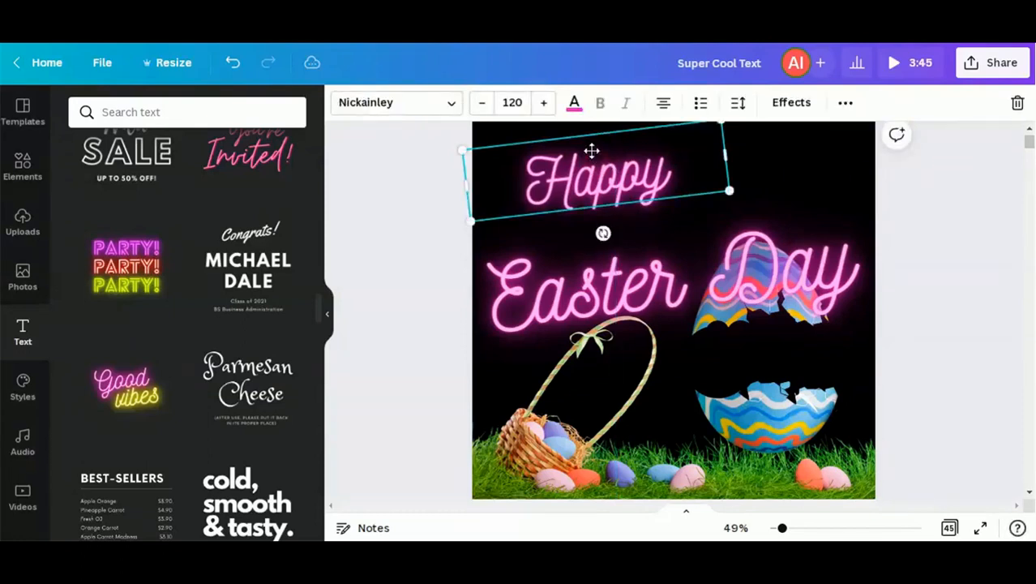
{"action": "left_click_drag", "start_coordinate": [591, 151], "coordinate": [578, 148]}
Step: Move the "Easter Day" text up and right near "Happy" and set its font size to 96
{"action": "left_click", "coordinate": [625, 282]}
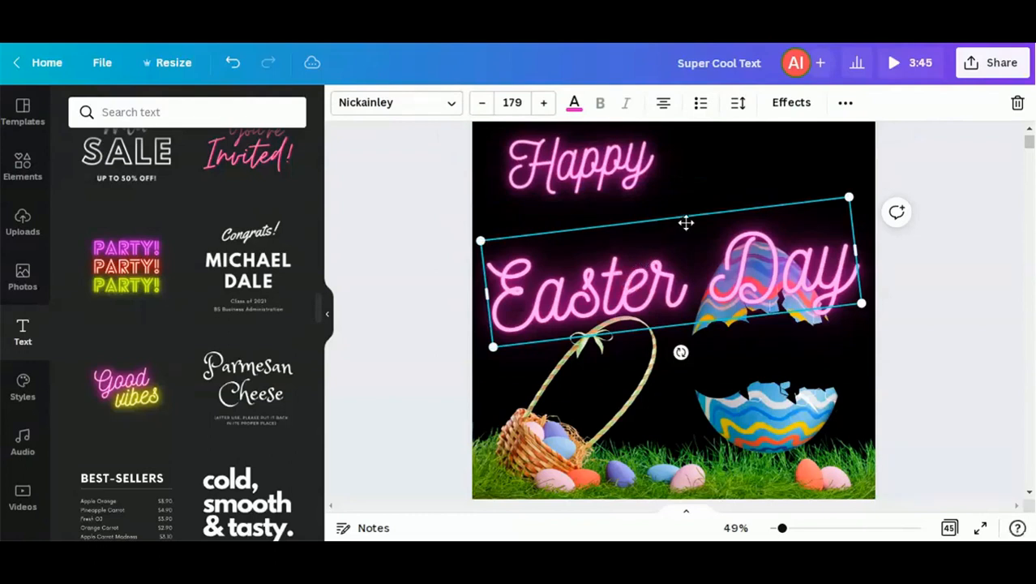
{"action": "mouse_move", "coordinate": [686, 223]}
{"action": "left_mouse_down"}
{"action": "mouse_move", "coordinate": [661, 212]}
{"action": "mouse_move", "coordinate": [695, 207]}
{"action": "mouse_move", "coordinate": [670, 211]}
{"action": "left_mouse_up"}
{"action": "left_click", "coordinate": [519, 103]}
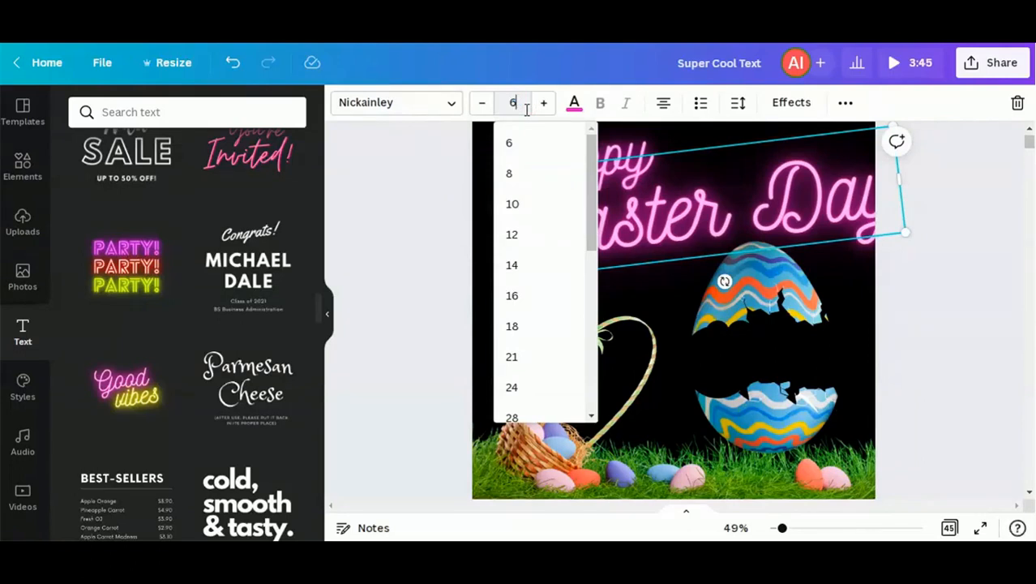
{"action": "type", "text": "90"}
{"action": "key", "text": "Return"}
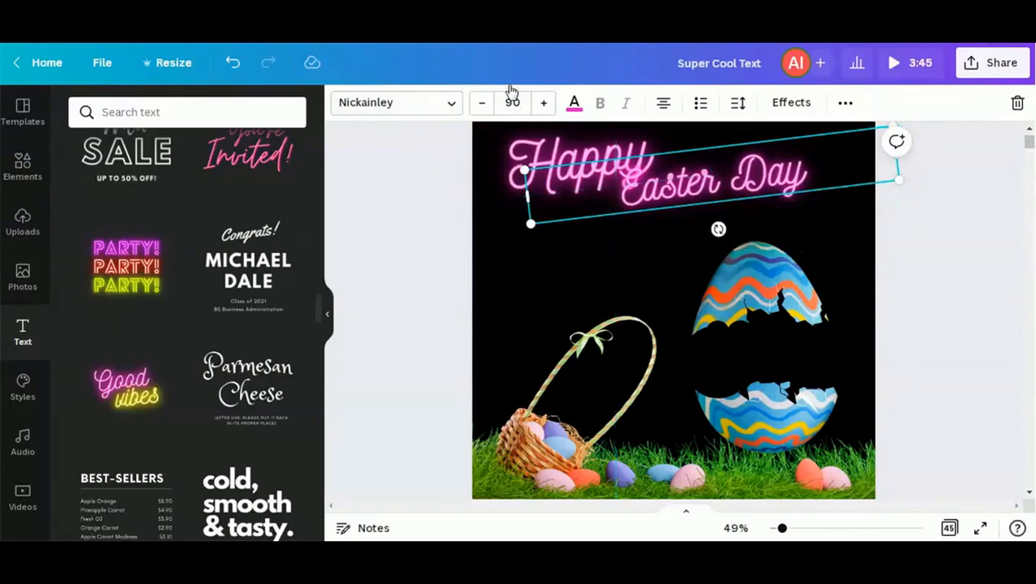
{"action": "left_click", "coordinate": [545, 103]}
{"action": "left_click", "coordinate": [545, 104]}
{"action": "left_click", "coordinate": [545, 104]}
{"action": "left_click", "coordinate": [545, 104]}
{"action": "left_click", "coordinate": [545, 104]}
{"action": "left_click", "coordinate": [545, 104]}
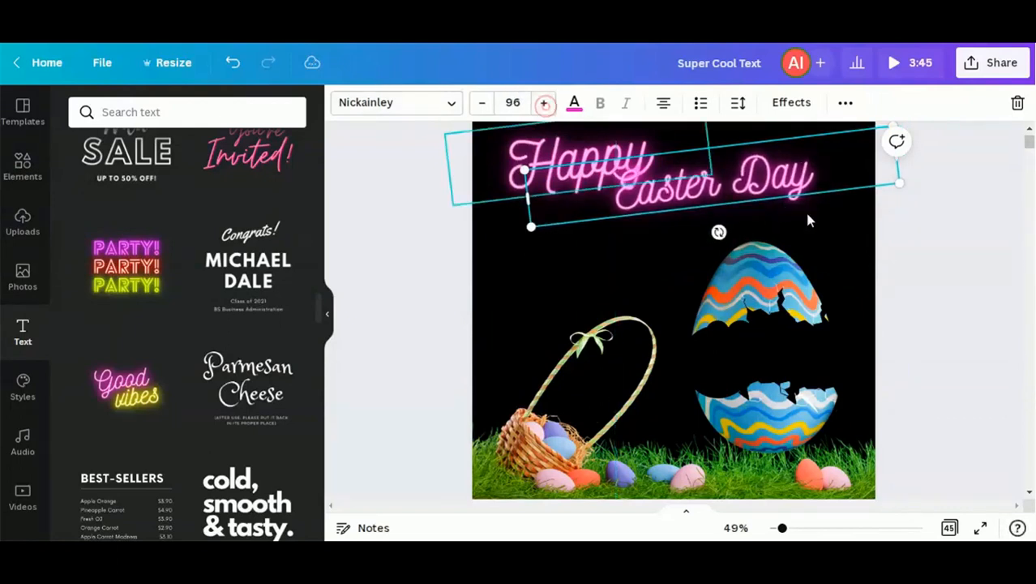
Step: Shift the "Easter Day" text right and slightly down so it sits clear of "Happy", above the egg
{"action": "left_click", "coordinate": [972, 266]}
{"action": "left_click_drag", "start_coordinate": [768, 185], "coordinate": [799, 201]}
{"action": "left_click", "coordinate": [953, 270]}
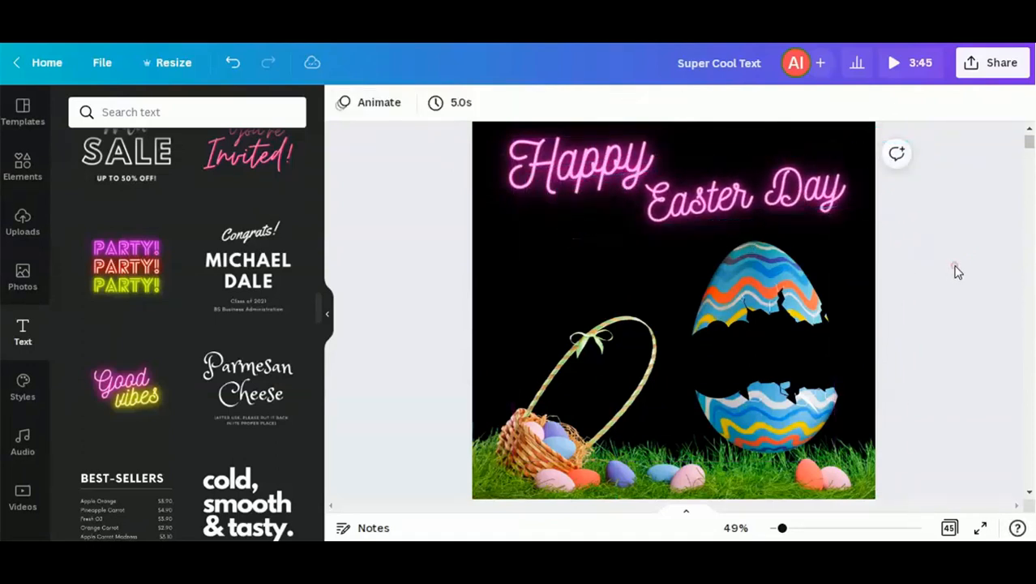
Step: Recolour the "Easter Day" text from the document colours to the light yellow beside the neon pink
{"action": "left_click", "coordinate": [774, 194]}
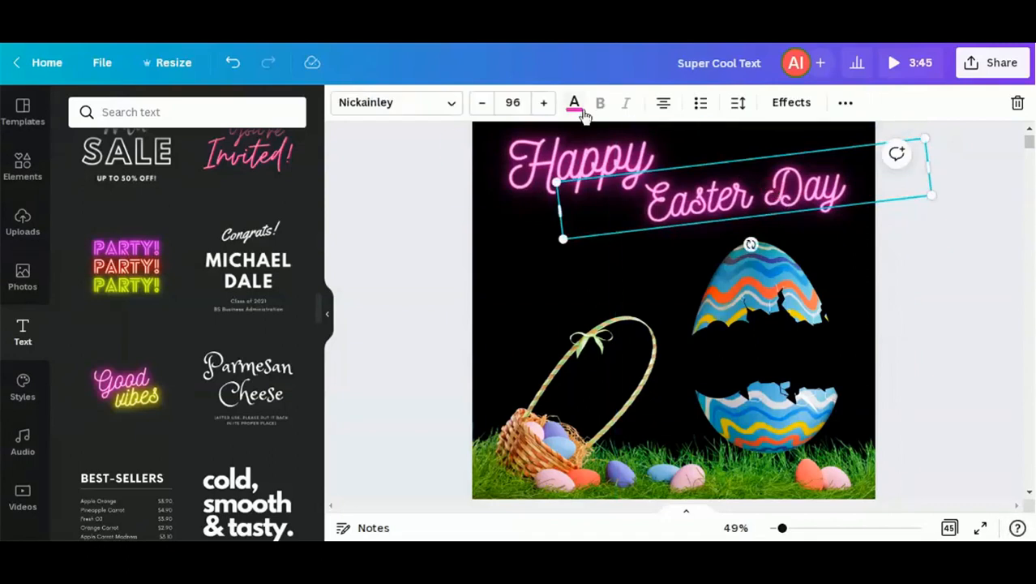
{"action": "left_click", "coordinate": [581, 112]}
{"action": "scroll", "coordinate": [167, 321], "scroll_direction": "down", "scroll_amount": 3}
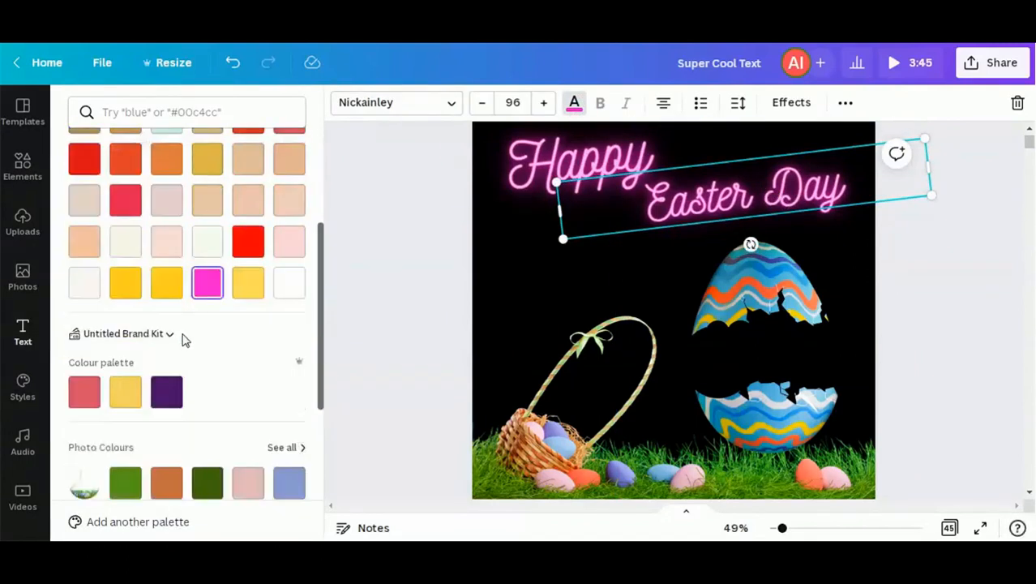
{"action": "left_click", "coordinate": [255, 290]}
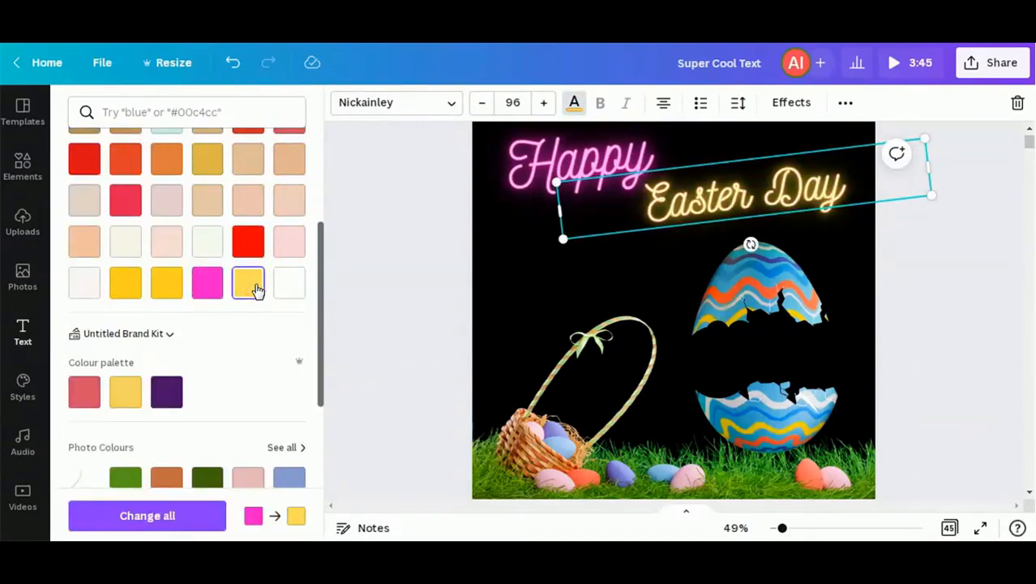
{"action": "left_click", "coordinate": [955, 280]}
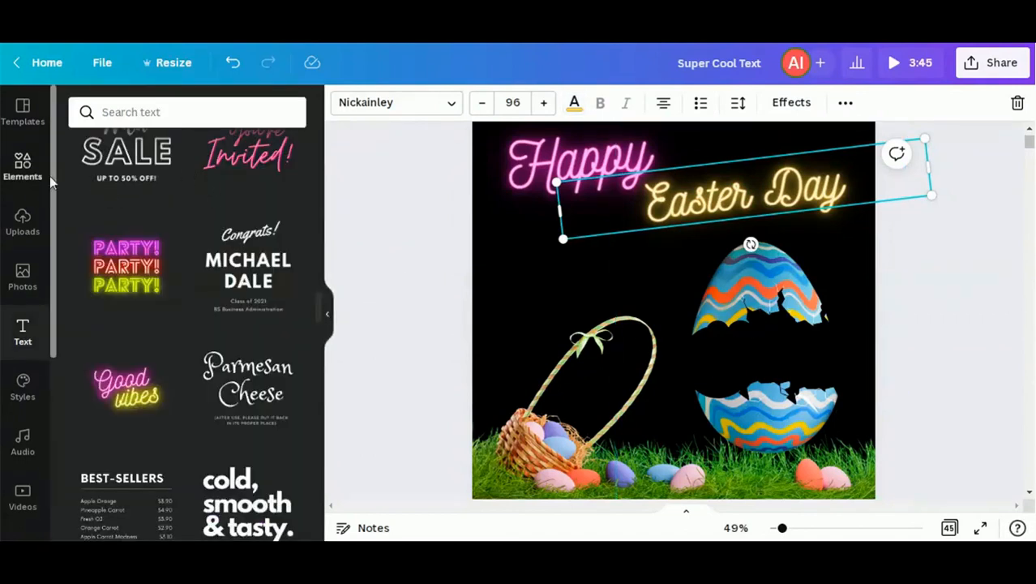
Step: Search the elements for "easter" and add the white bunny sitting in a patterned eggshell to the page
{"action": "left_click", "coordinate": [22, 166]}
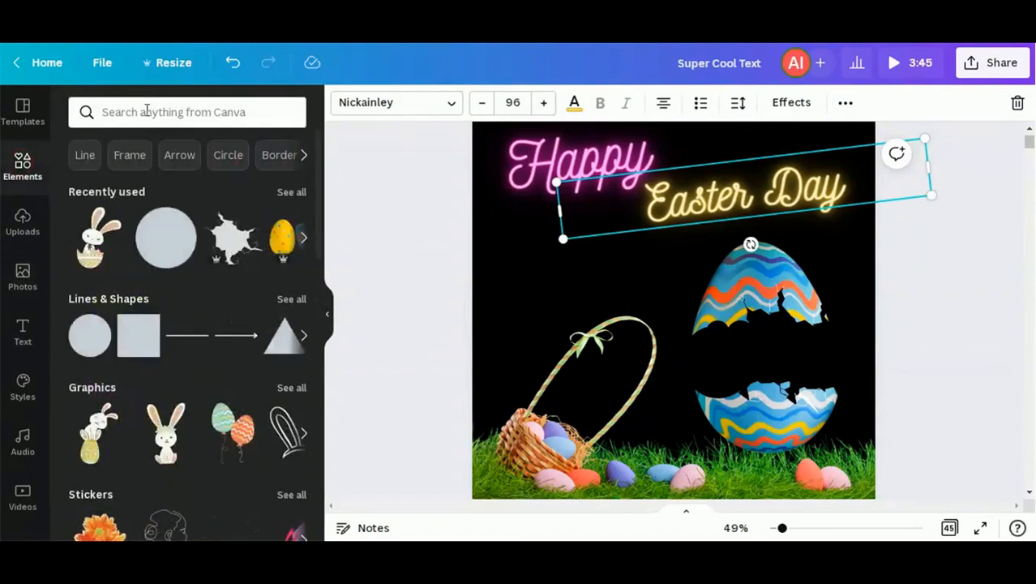
{"action": "left_click", "coordinate": [146, 111]}
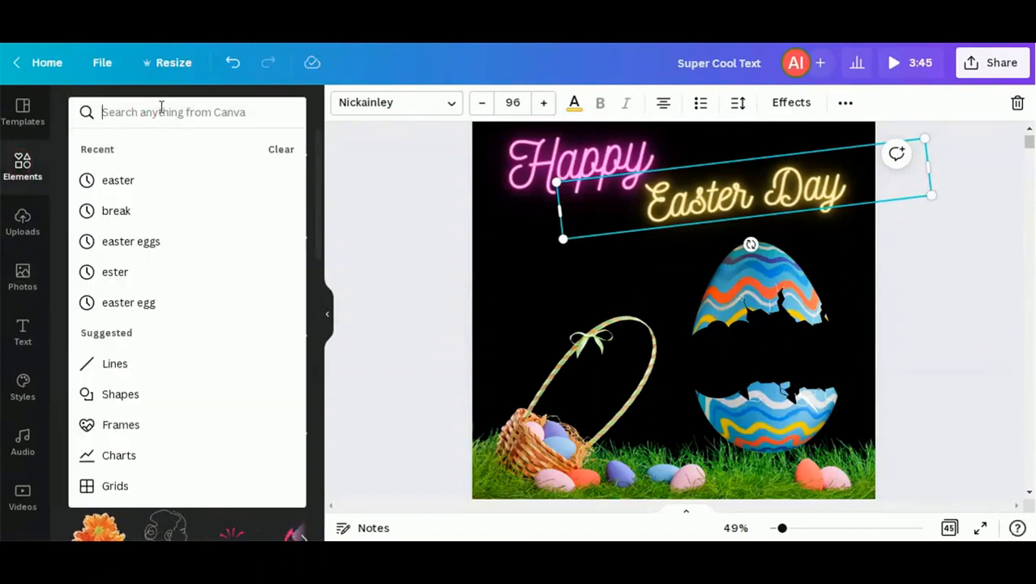
{"action": "type", "text": "easter"}
{"action": "key", "text": "Return"}
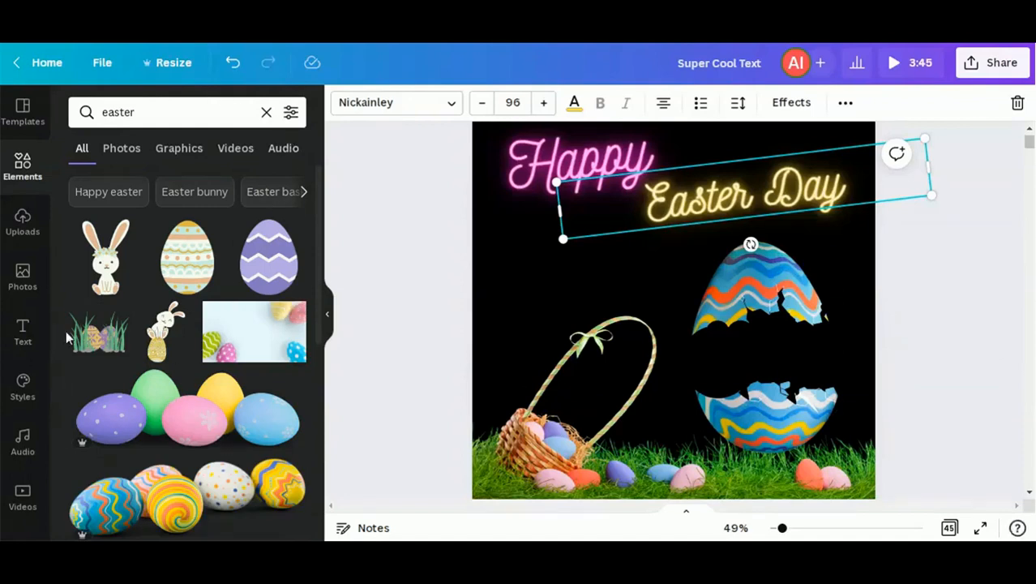
{"action": "scroll", "coordinate": [150, 366], "scroll_direction": "down", "scroll_amount": 5}
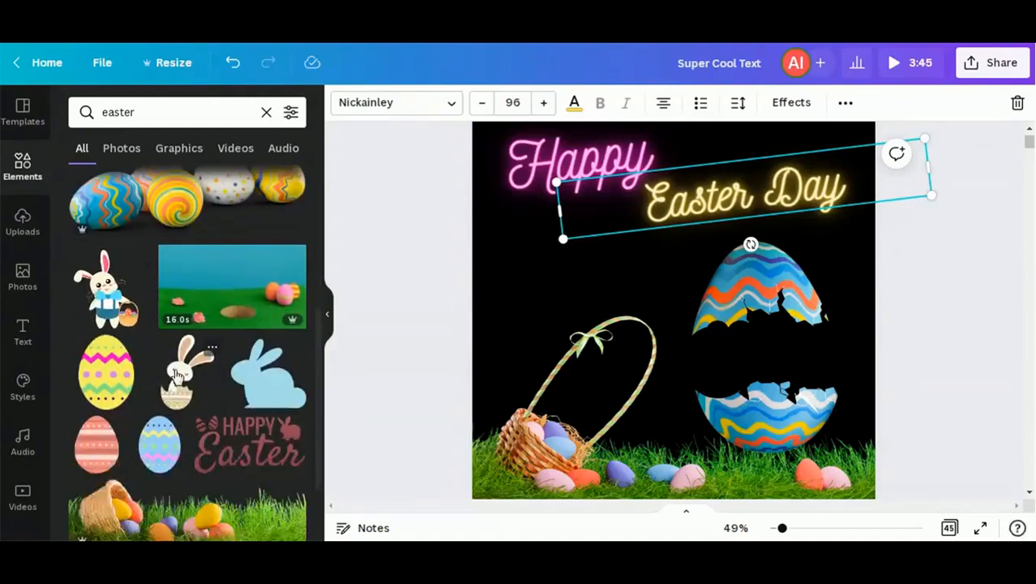
{"action": "left_click", "coordinate": [184, 371]}
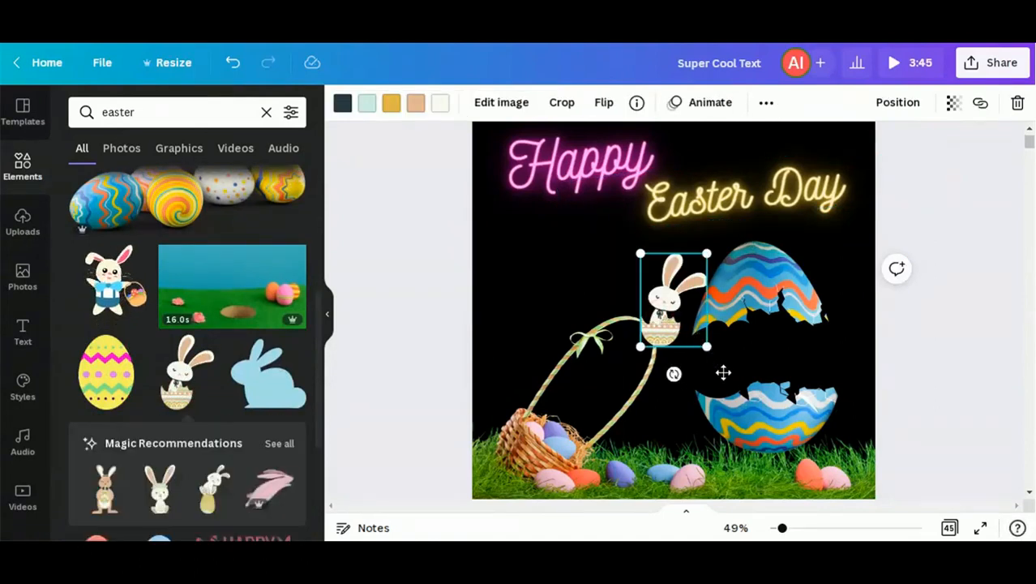
Step: Enlarge the bunny graphic and position it over the lower half of the cracked blue egg
{"action": "left_click_drag", "start_coordinate": [723, 372], "coordinate": [834, 442]}
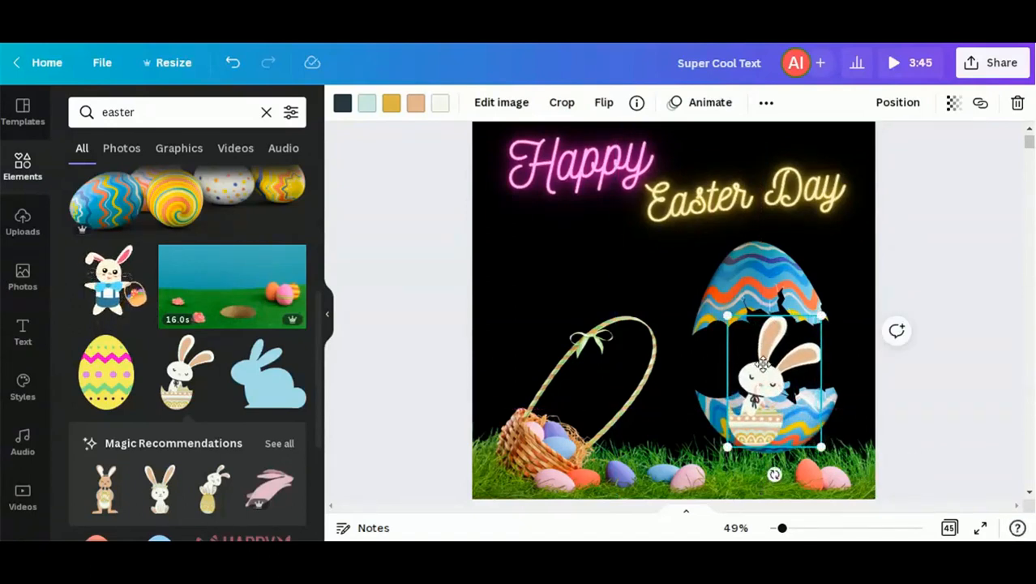
{"action": "mouse_move", "coordinate": [763, 363]}
{"action": "left_mouse_down"}
{"action": "mouse_move", "coordinate": [763, 347]}
{"action": "mouse_move", "coordinate": [766, 377]}
{"action": "mouse_move", "coordinate": [745, 382]}
{"action": "mouse_move", "coordinate": [753, 378]}
{"action": "left_mouse_up"}
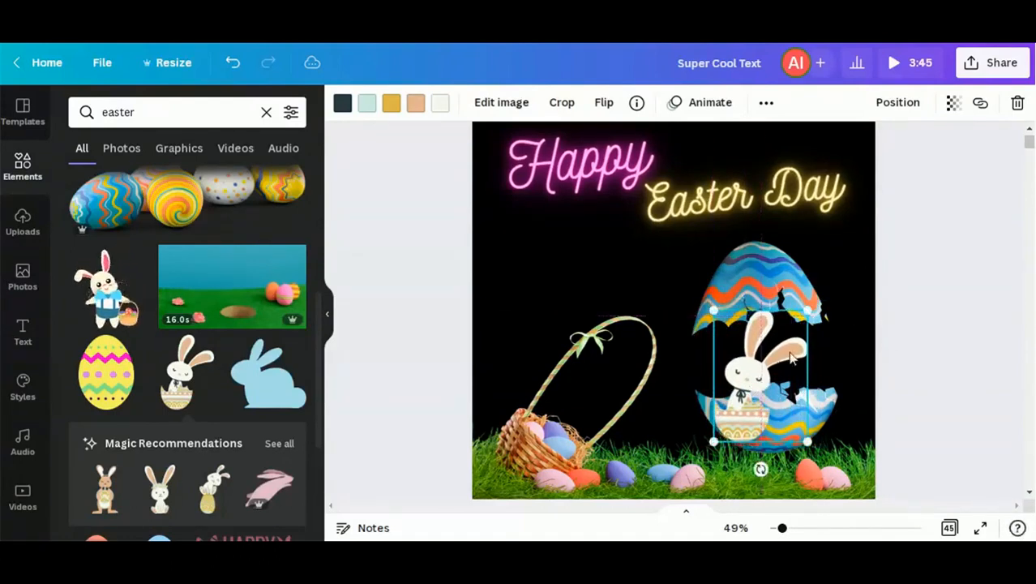
{"action": "left_click_drag", "start_coordinate": [810, 309], "coordinate": [816, 300]}
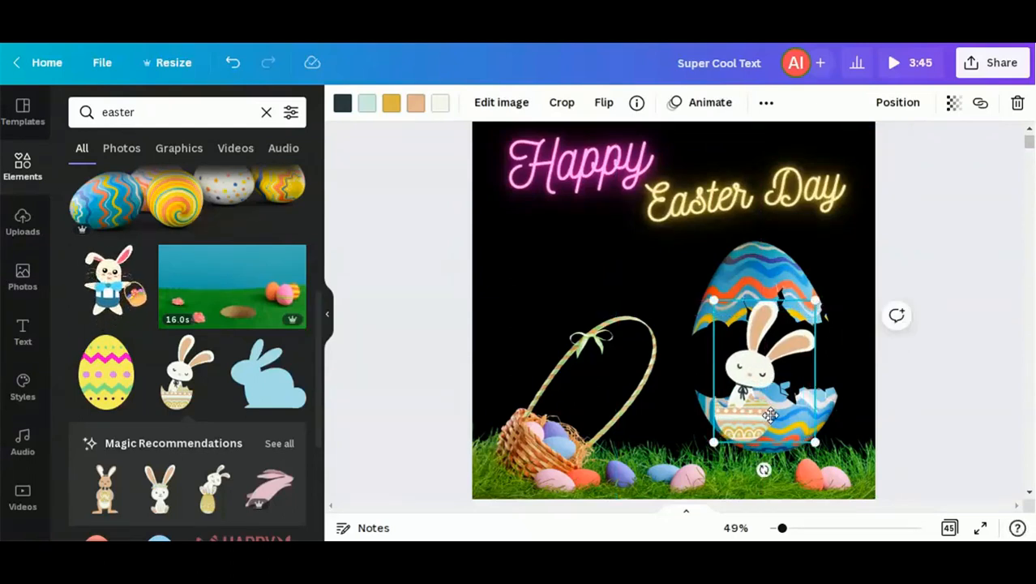
{"action": "left_click_drag", "start_coordinate": [763, 411], "coordinate": [775, 414]}
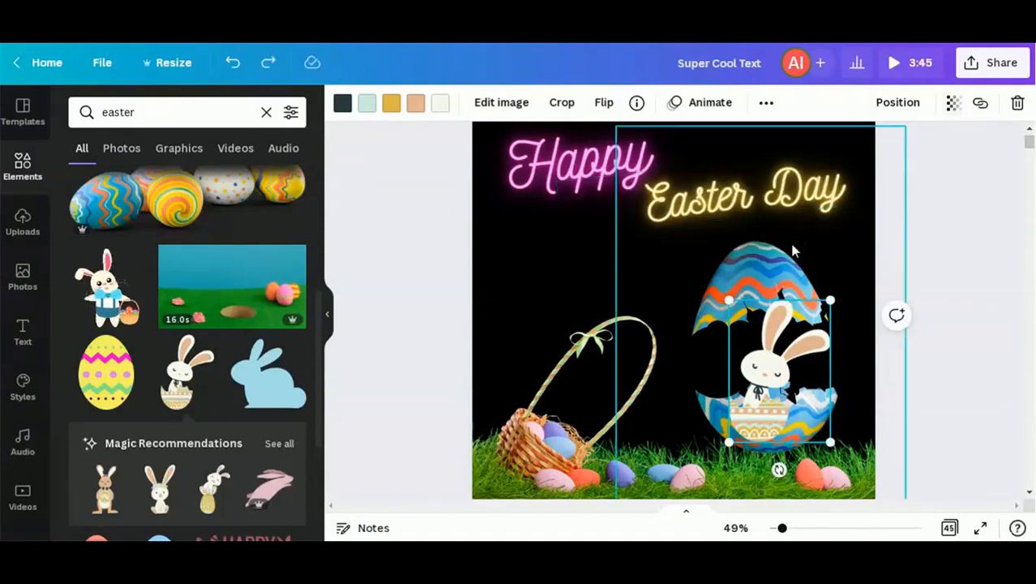
Step: Ungroup the cracked egg halves and send the bunny backward so it sits behind the lower shell
{"action": "left_click", "coordinate": [785, 273]}
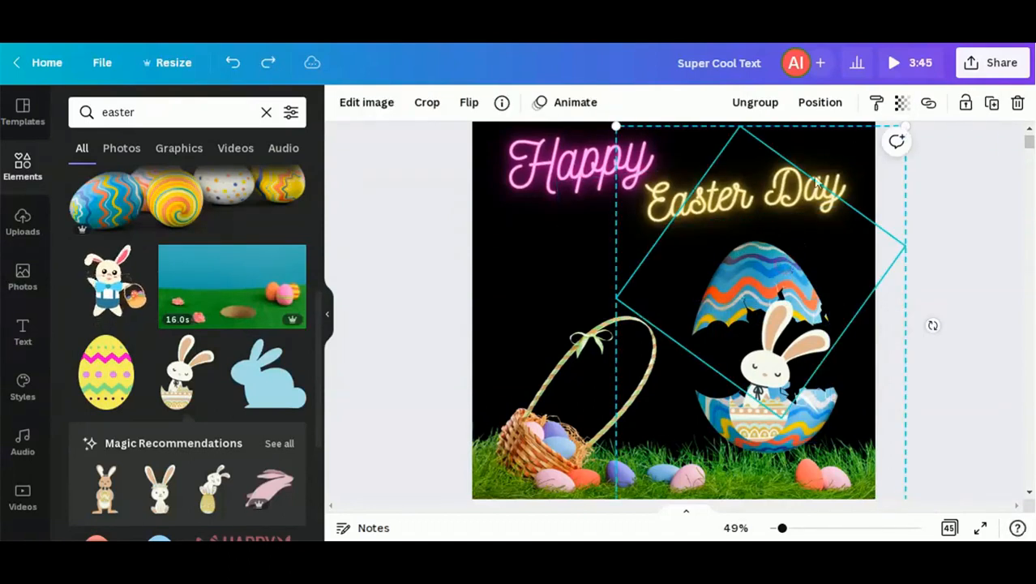
{"action": "left_click", "coordinate": [758, 104]}
{"action": "left_click", "coordinate": [965, 259]}
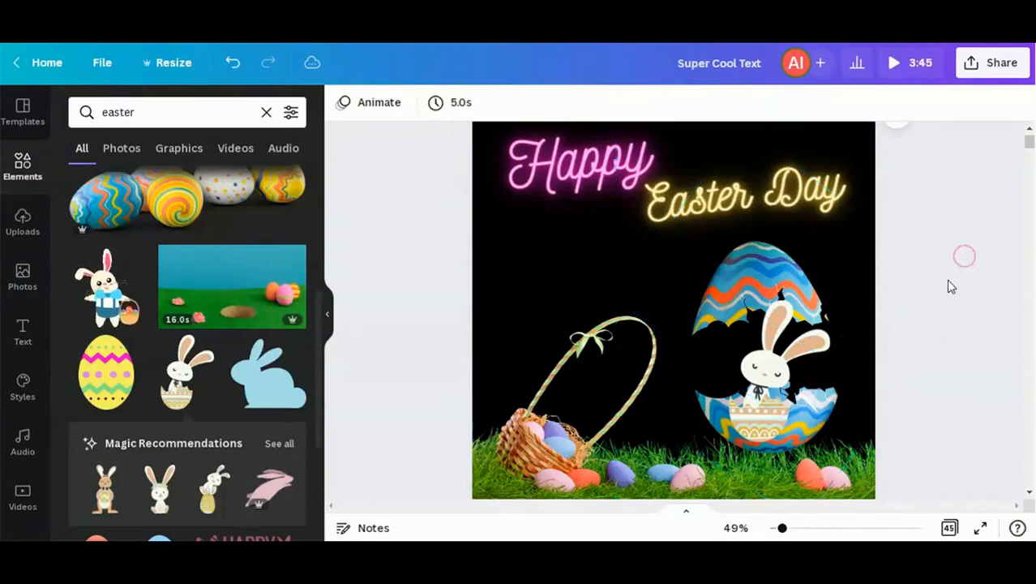
{"action": "left_click", "coordinate": [788, 361]}
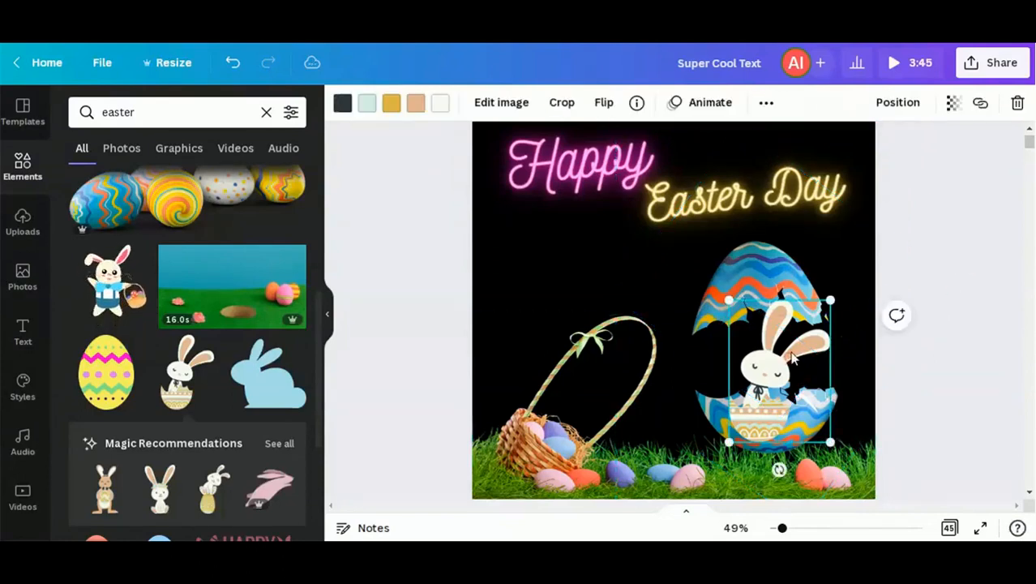
{"action": "left_click", "coordinate": [894, 105]}
{"action": "left_click", "coordinate": [827, 149]}
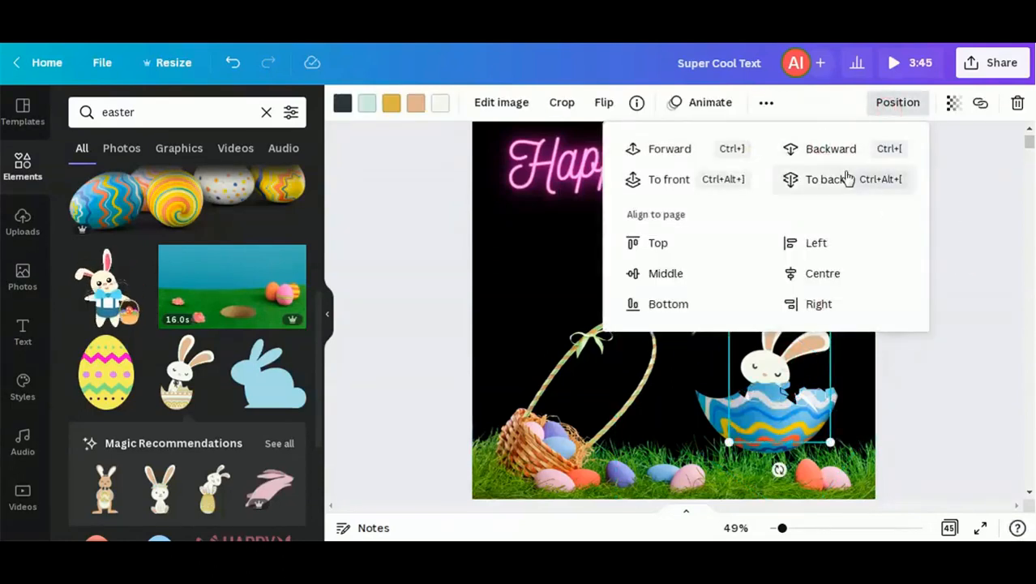
Step: Enlarge the bunny further so its head and ears rise out of the lower shell and overlap the upper half
{"action": "scroll", "coordinate": [973, 286], "scroll_direction": "down", "scroll_amount": 2}
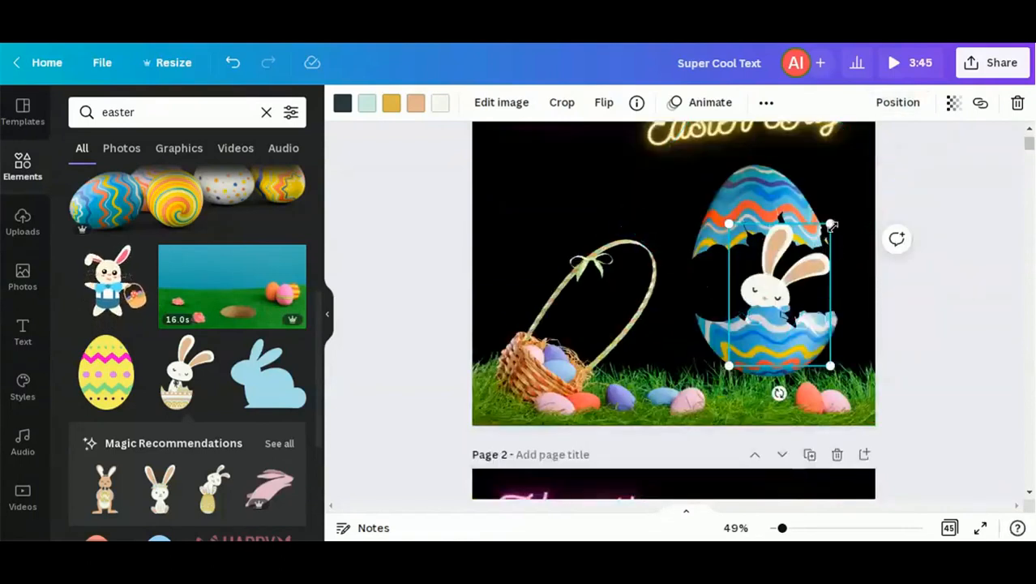
{"action": "left_click_drag", "start_coordinate": [831, 223], "coordinate": [856, 195]}
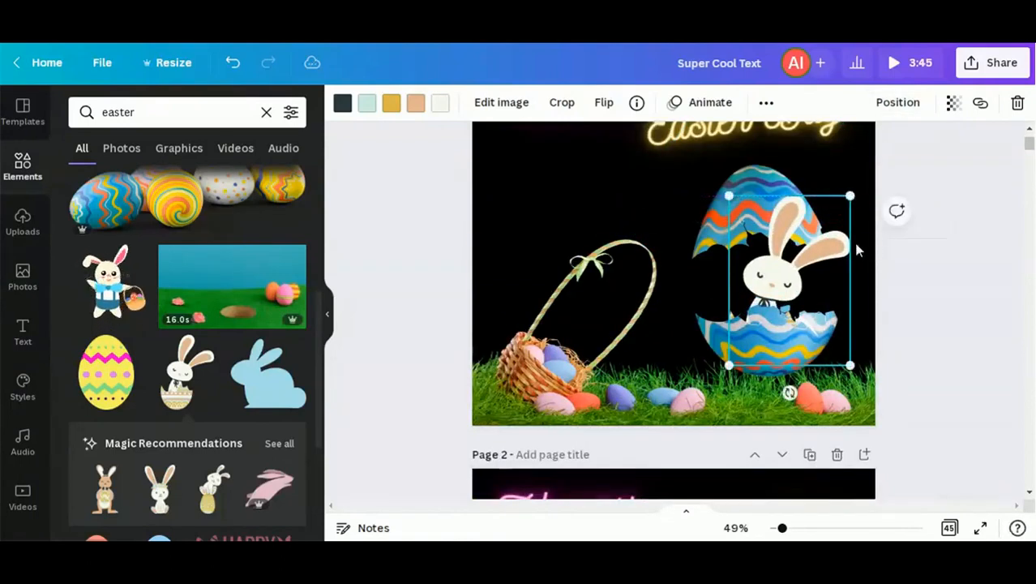
{"action": "left_click", "coordinate": [959, 310]}
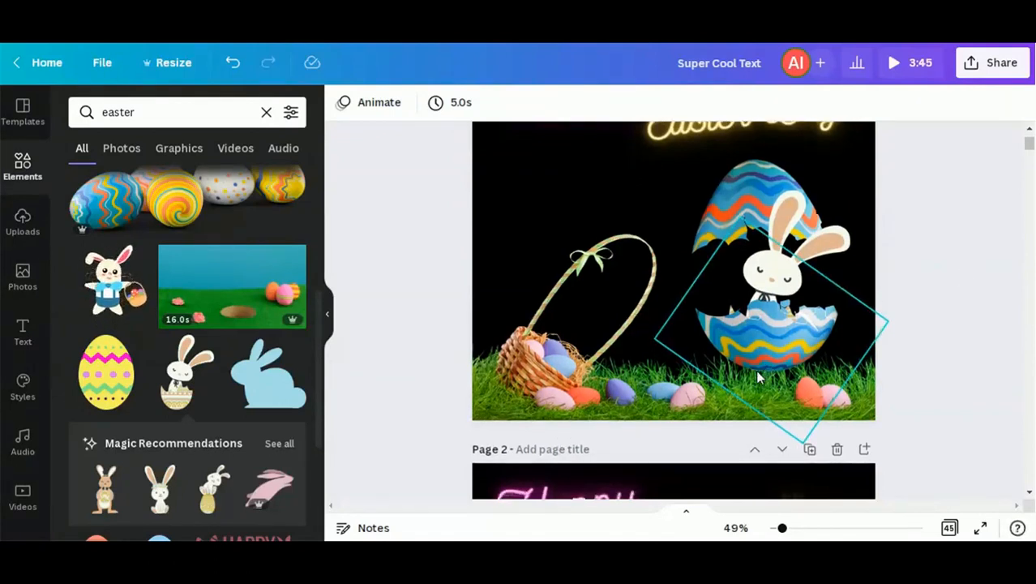
Step: Set the "Easter Day" text's font size to 100
{"action": "scroll", "coordinate": [755, 370], "scroll_direction": "up", "scroll_amount": 2}
{"action": "left_click", "coordinate": [744, 261]}
{"action": "left_click", "coordinate": [539, 107]}
{"action": "left_click", "coordinate": [539, 107]}
{"action": "left_click", "coordinate": [541, 106]}
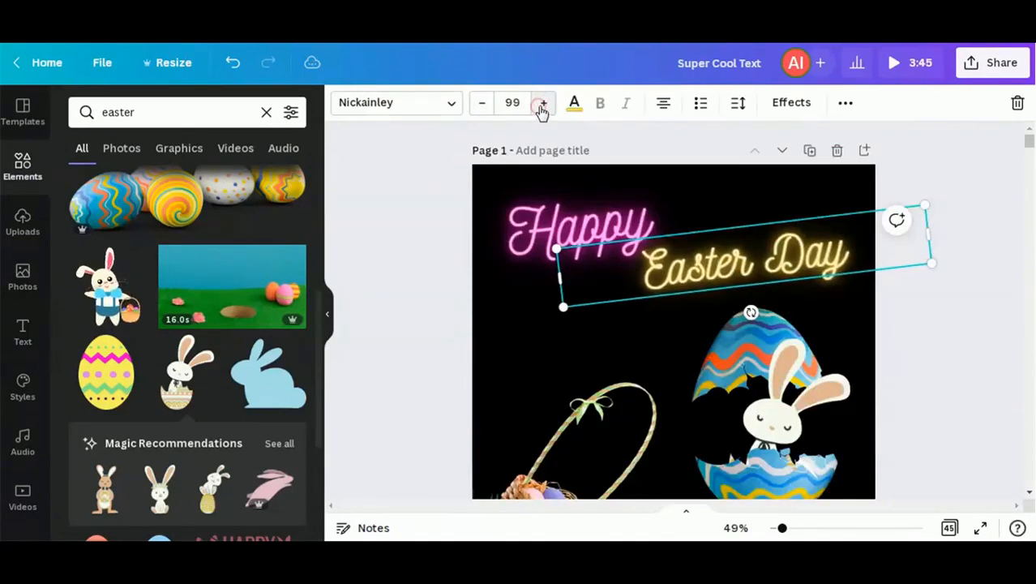
{"action": "left_click", "coordinate": [541, 106]}
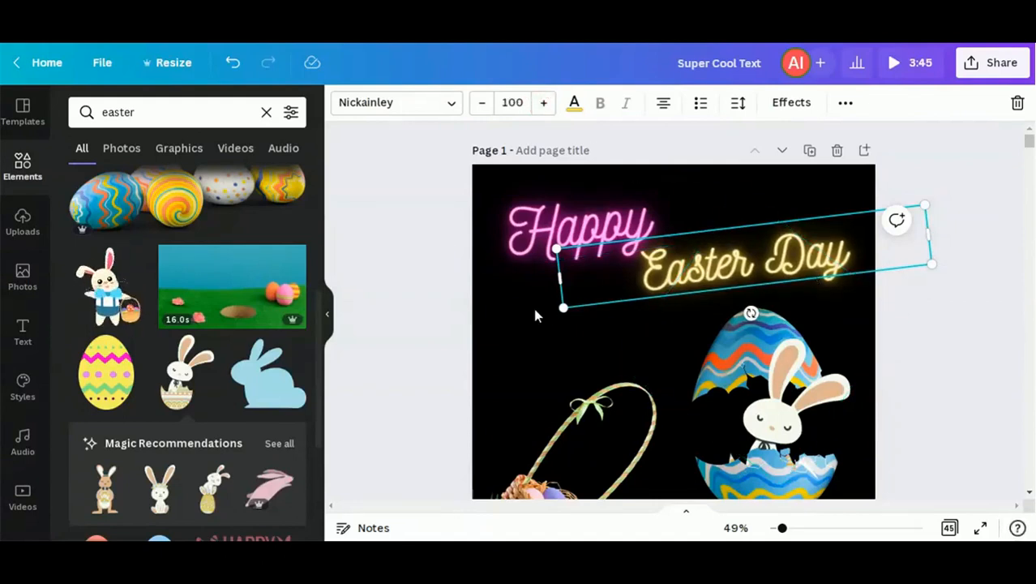
Step: Add the white message "Hoping your Easter is full of the sweetest things in life!" below the greeting, above the basket
{"action": "left_click", "coordinate": [543, 350]}
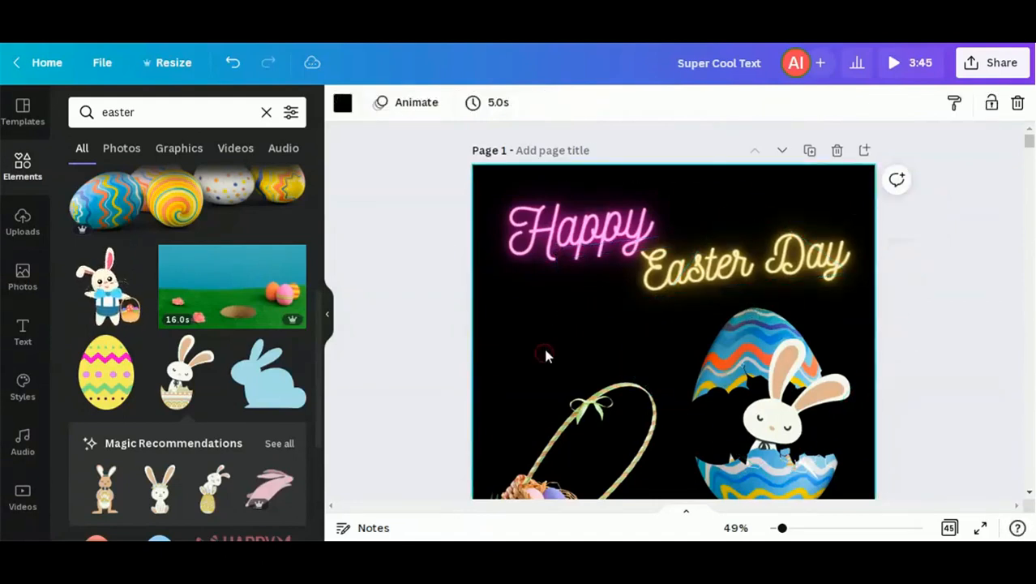
{"action": "type", "text": "Hoping your Easter is full of the sweetest things in life!"}
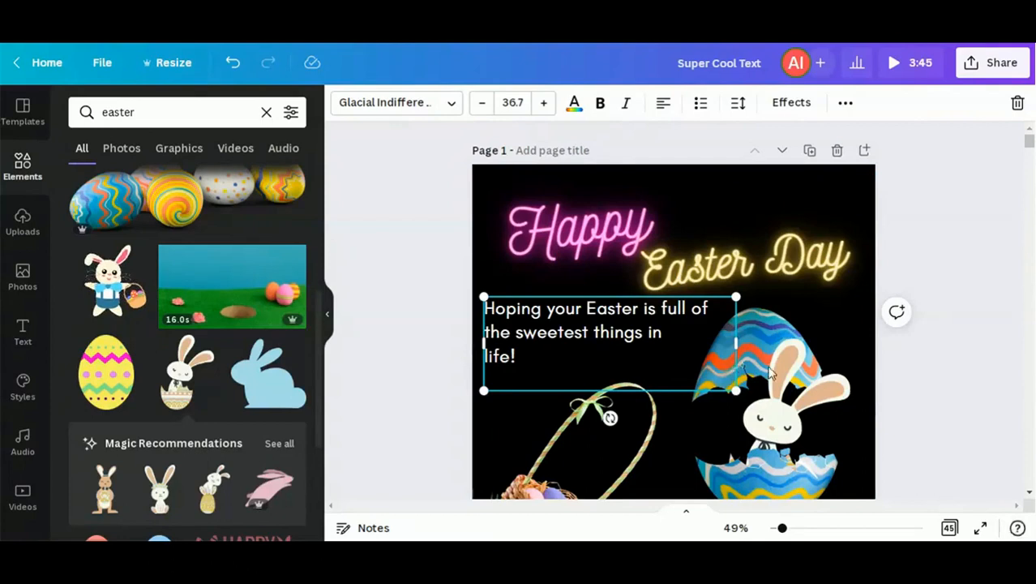
{"action": "left_click", "coordinate": [964, 285]}
{"action": "scroll", "coordinate": [938, 348], "scroll_direction": "down", "scroll_amount": 1}
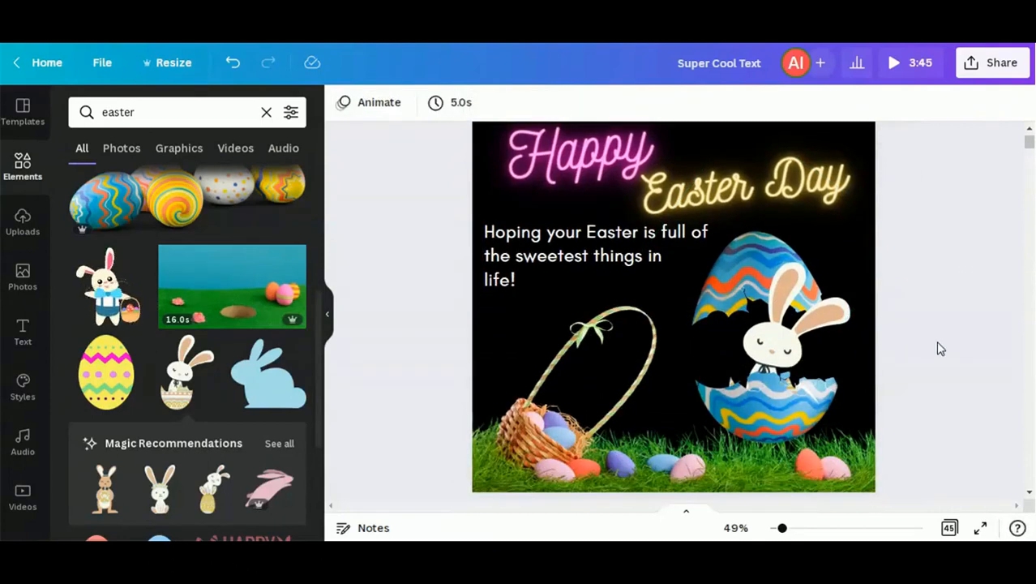
Step: Nudge the "Happy" and "Easter Day" texts up together to leave more space above the message
{"action": "scroll", "coordinate": [637, 252], "scroll_direction": "up", "scroll_amount": 1}
{"action": "left_click", "coordinate": [622, 233]}
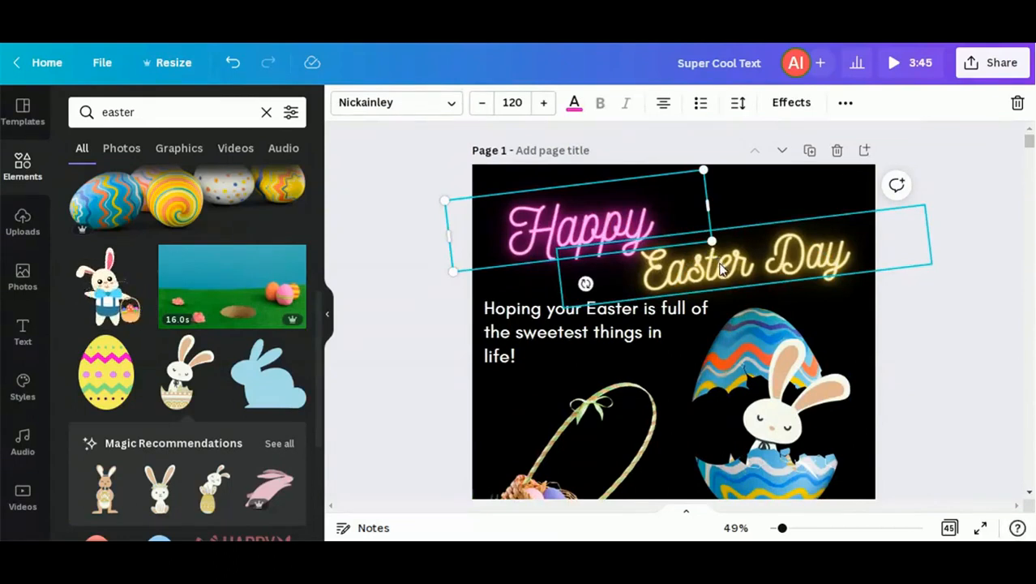
{"action": "left_click", "coordinate": [721, 270], "text": "shift"}
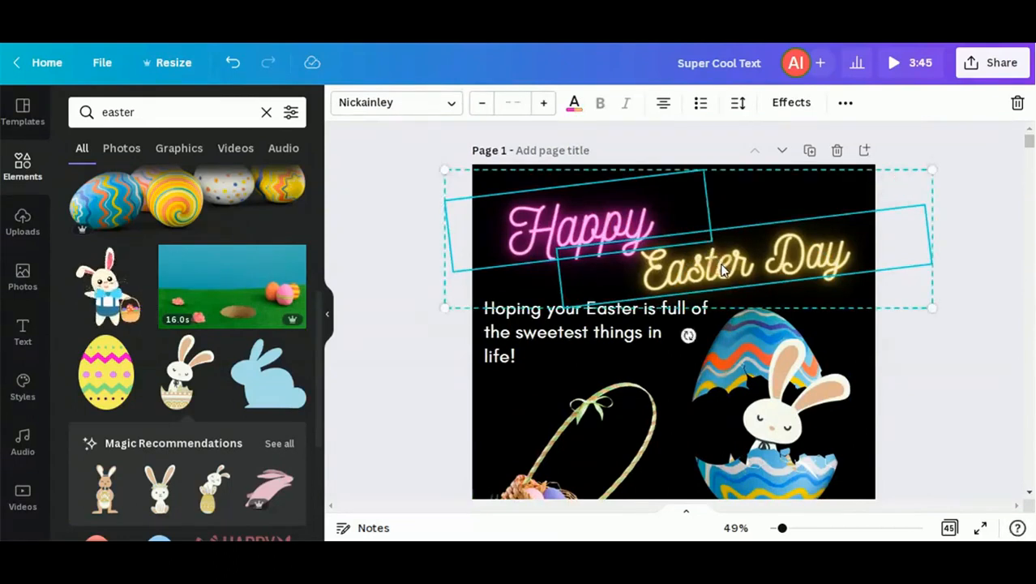
{"action": "key", "text": "Up"}
{"action": "key", "text": "Up"}
{"action": "key", "text": "Up"}
{"action": "key", "text": "Up"}
{"action": "key", "text": "Up"}
{"action": "key", "text": "Up"}
{"action": "key", "text": "Up"}
{"action": "key", "text": "Up"}
{"action": "key", "text": "Up"}
{"action": "key", "text": "Up"}
{"action": "key", "text": "Up"}
{"action": "key", "text": "Up"}
{"action": "key", "text": "Up"}
{"action": "key", "text": "Up"}
{"action": "key", "text": "Up"}
{"action": "key", "text": "Up"}
{"action": "key", "text": "Up"}
{"action": "key", "text": "Up"}
{"action": "key", "text": "Up"}
{"action": "key", "text": "Up"}
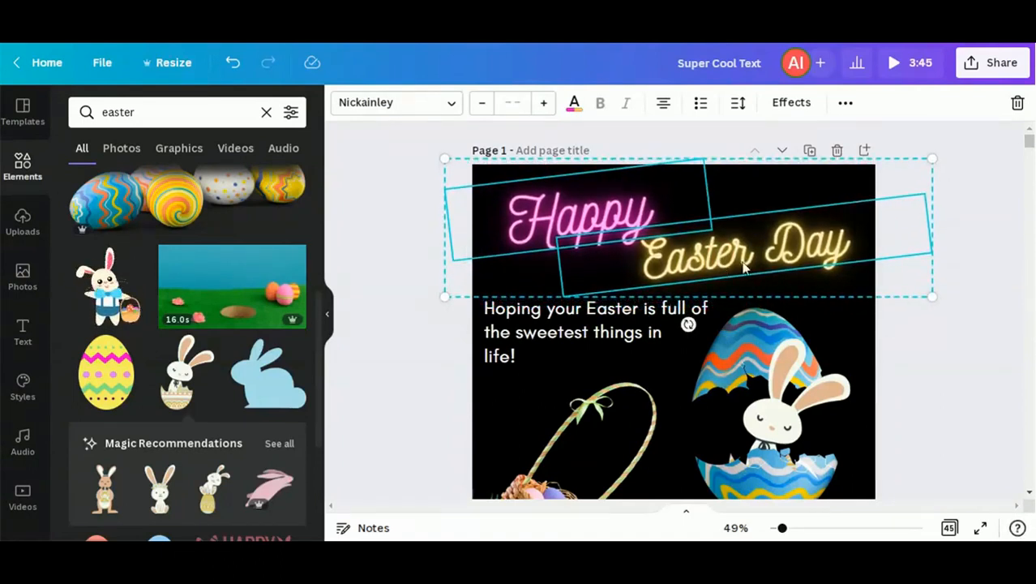
{"action": "left_click", "coordinate": [986, 368]}
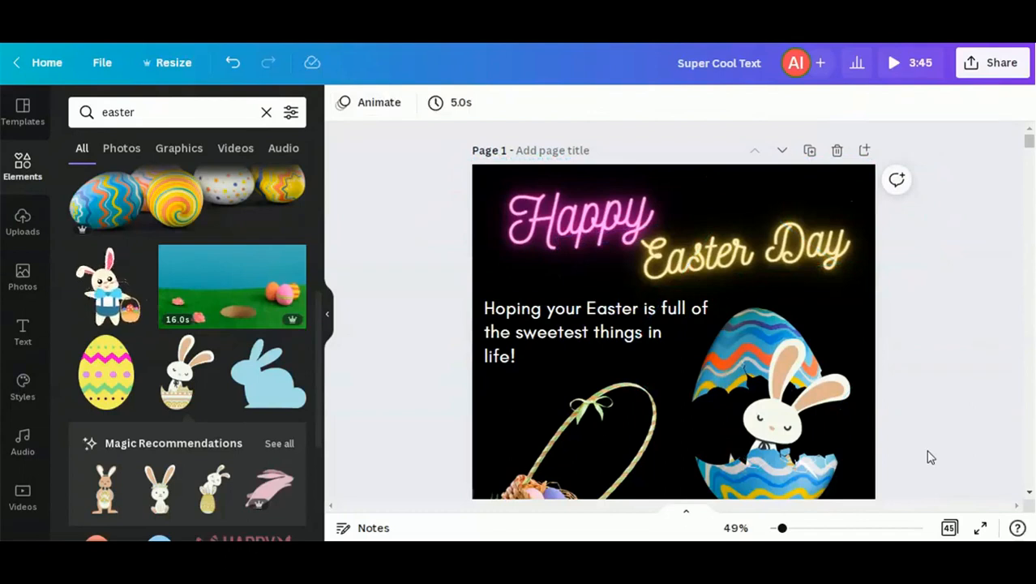
Step: Collapse the elements panel and view the finished Easter page in full screen
{"action": "scroll", "coordinate": [931, 457], "scroll_direction": "down", "scroll_amount": 2}
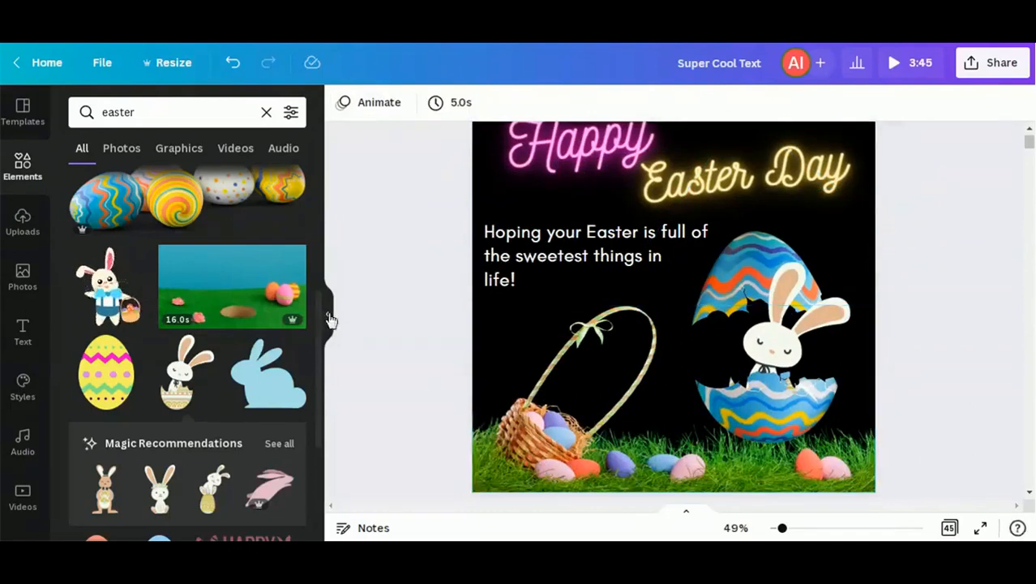
{"action": "left_click", "coordinate": [327, 313]}
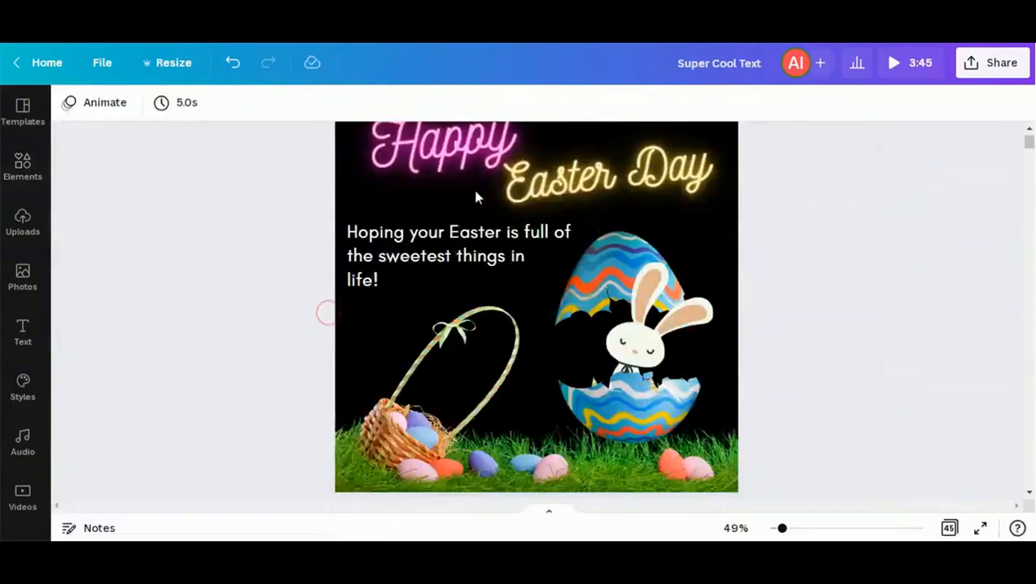
{"action": "left_click", "coordinate": [1029, 131]}
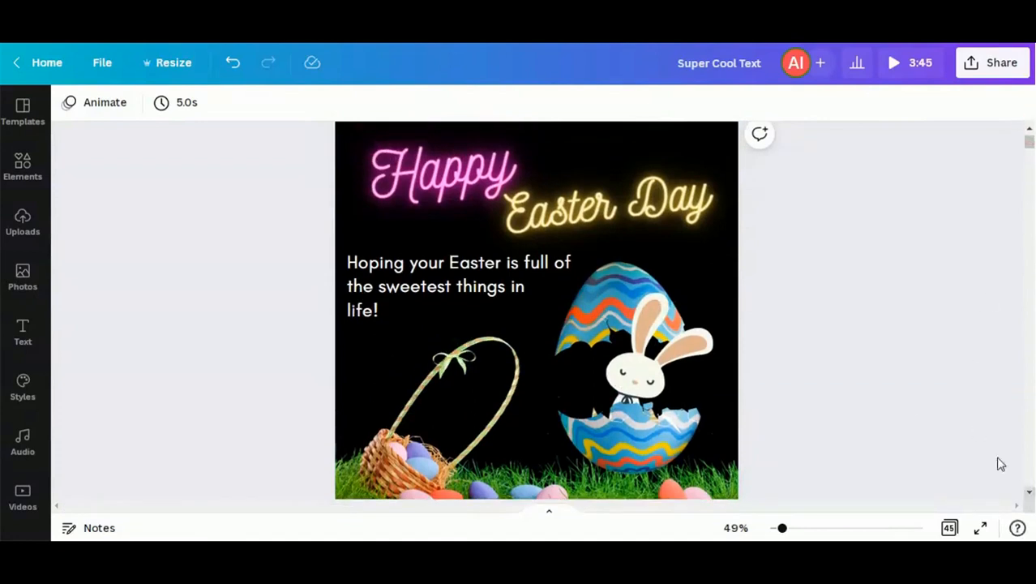
{"action": "left_click", "coordinate": [980, 529]}
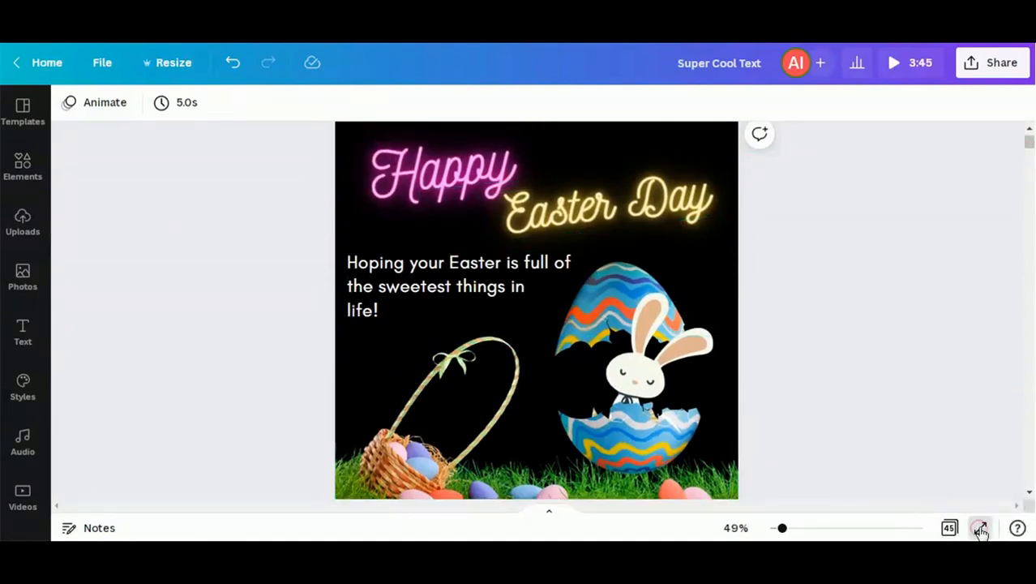